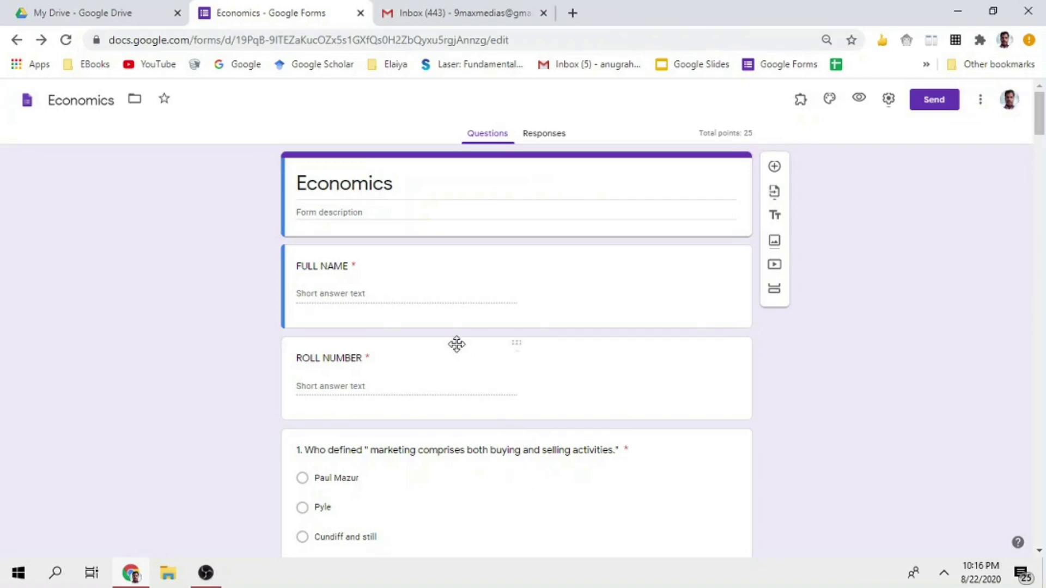
Search the add-ons store for 'form pre' to find Form Presenter+Timer, then close the store
click(980, 104)
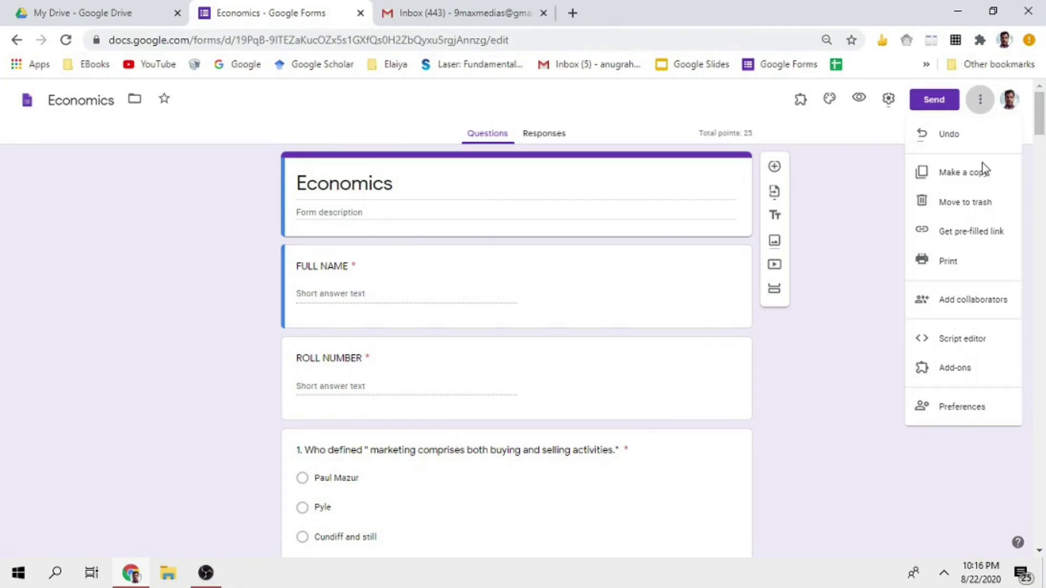
click(935, 372)
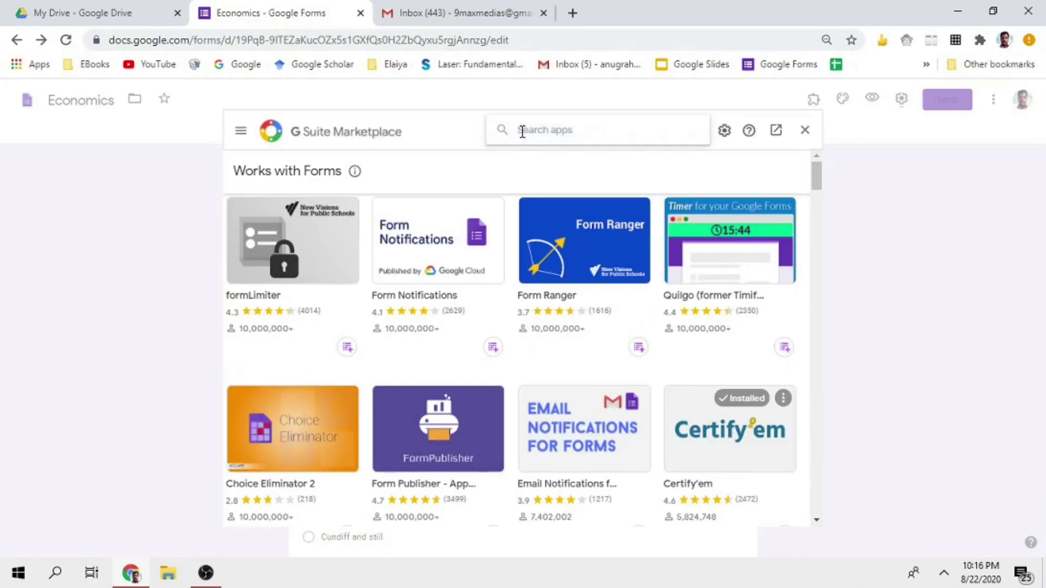
text(form )
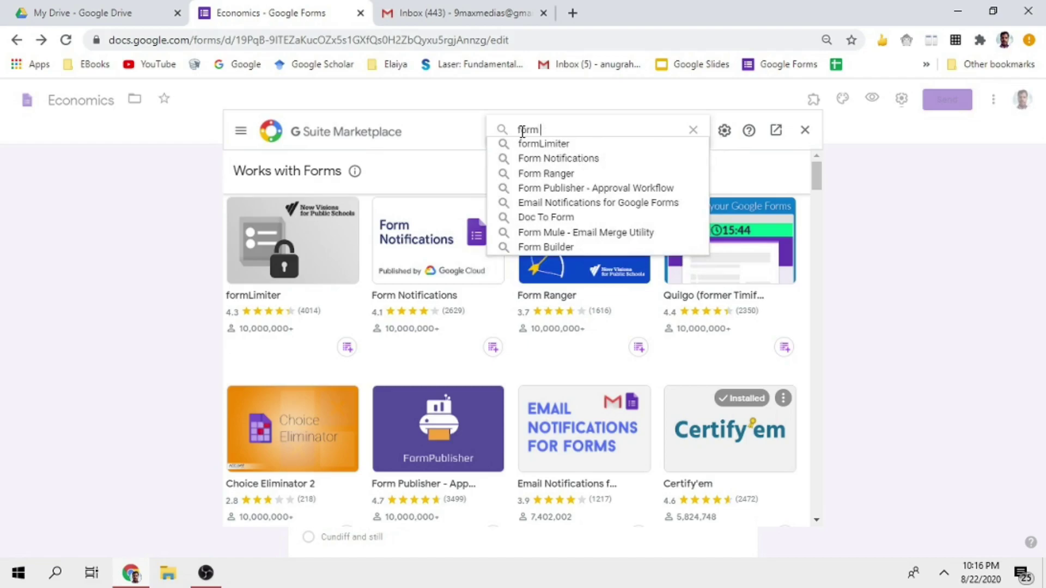
text(pre)
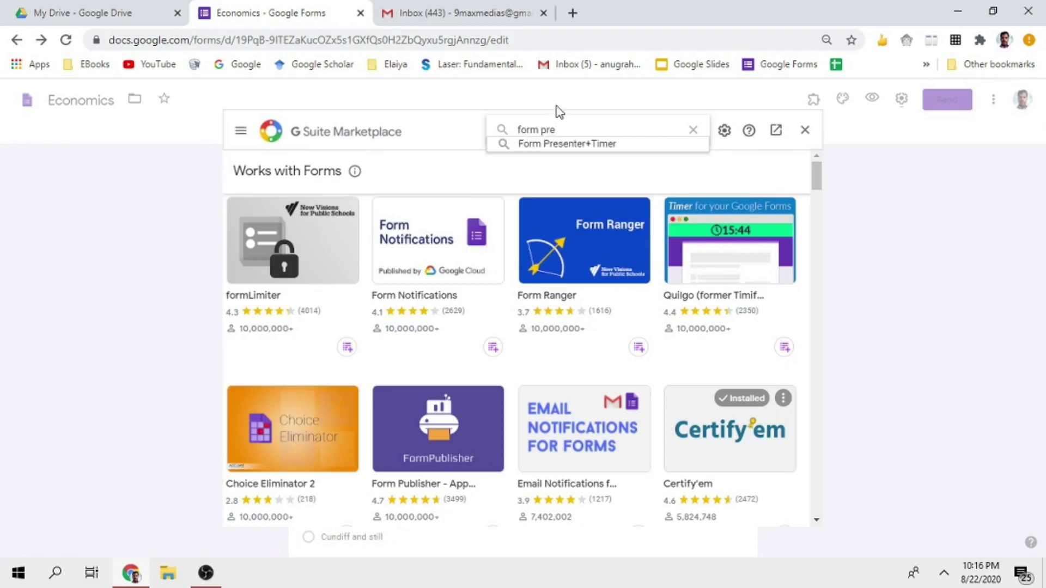
click(565, 145)
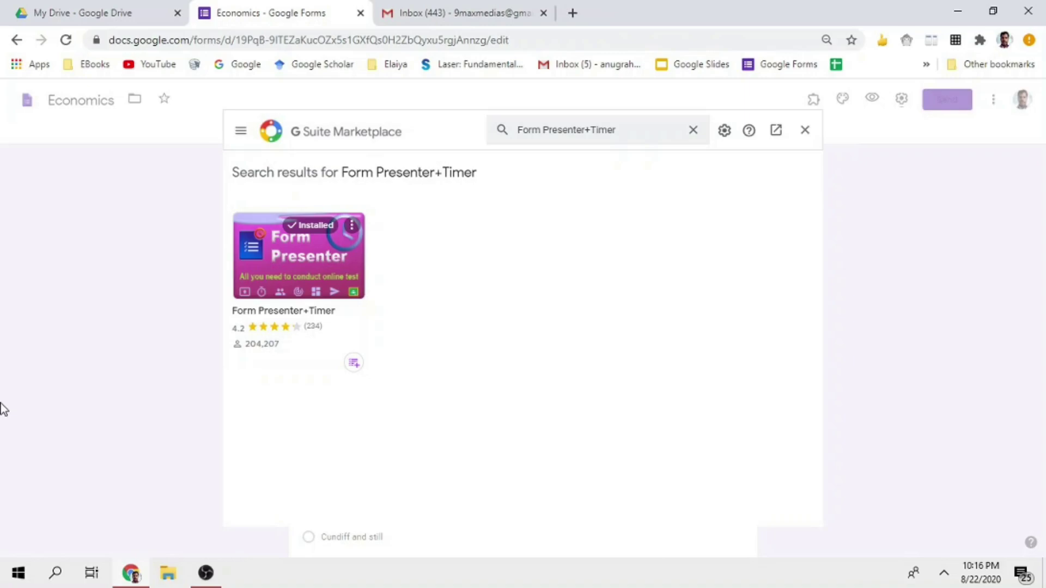
click(804, 130)
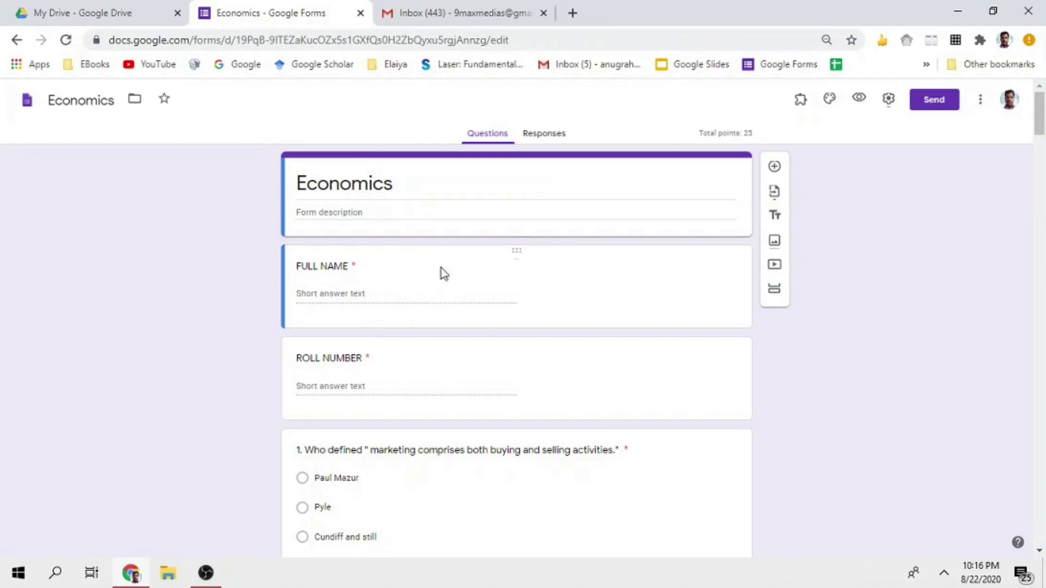
Launch Form Presenter+Timer Setup from the add-ons list and dismiss the Theme options panel
click(802, 104)
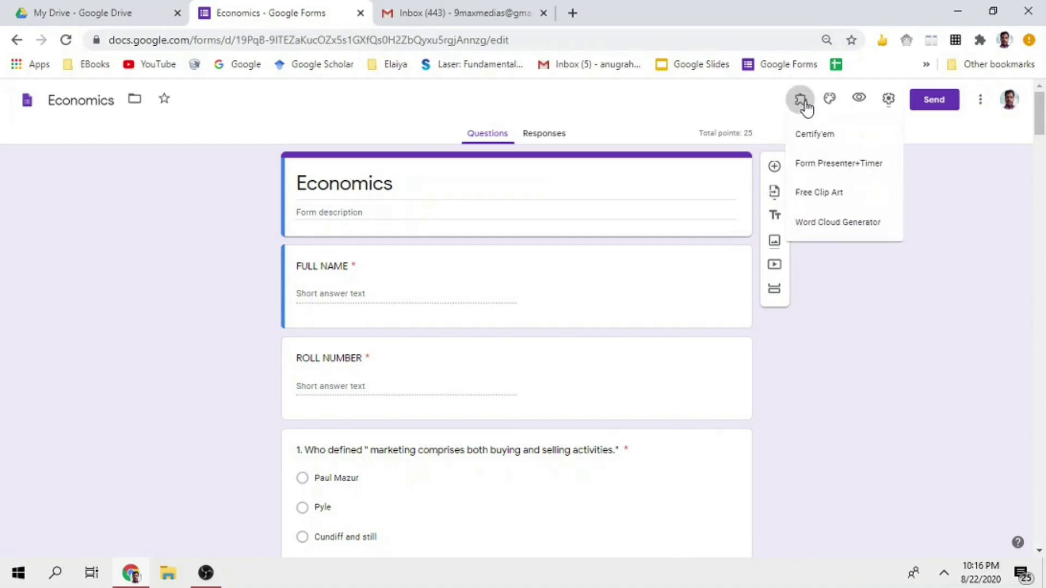
click(879, 165)
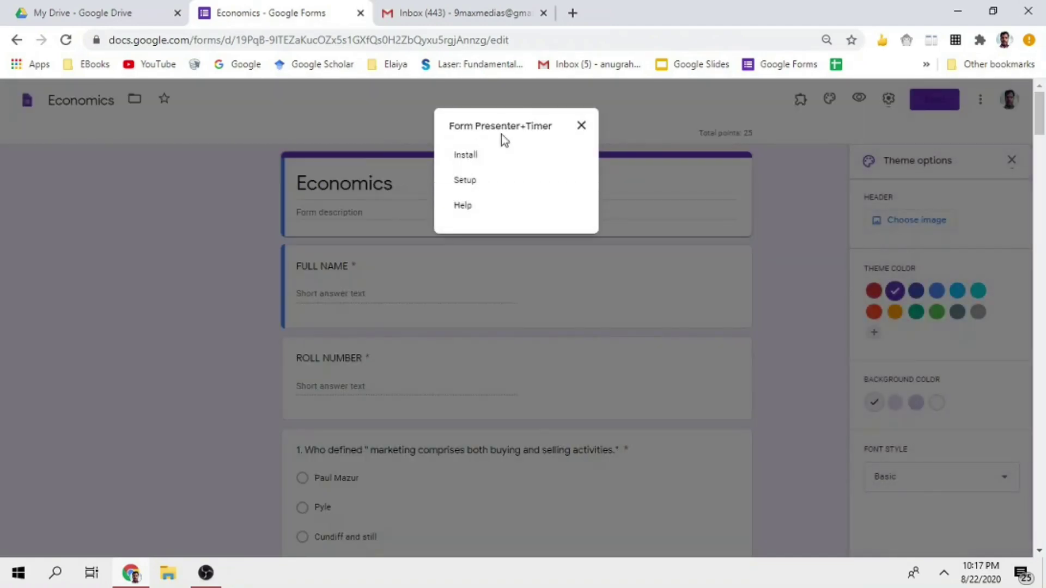
click(467, 185)
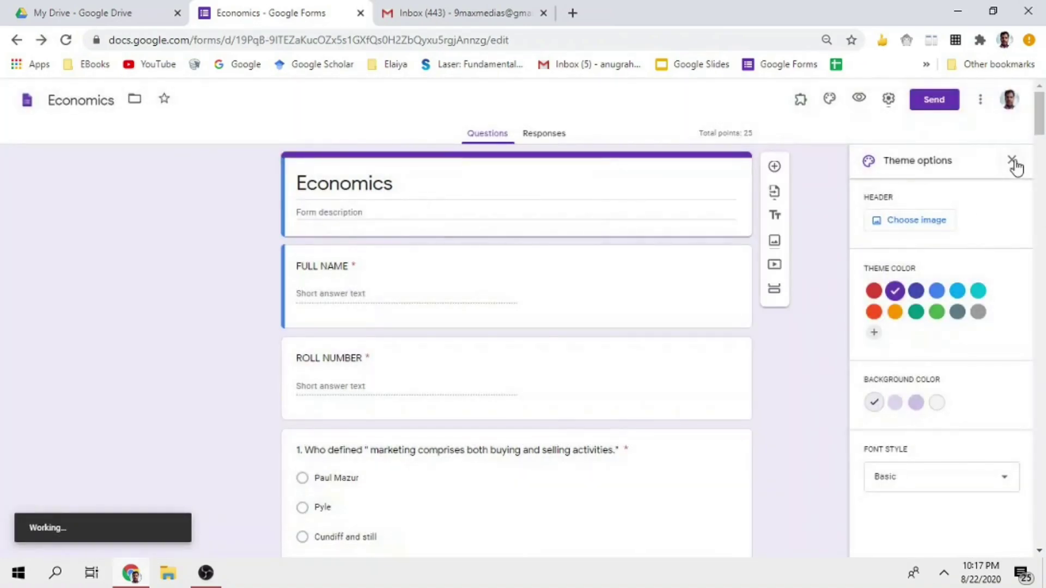
click(1013, 163)
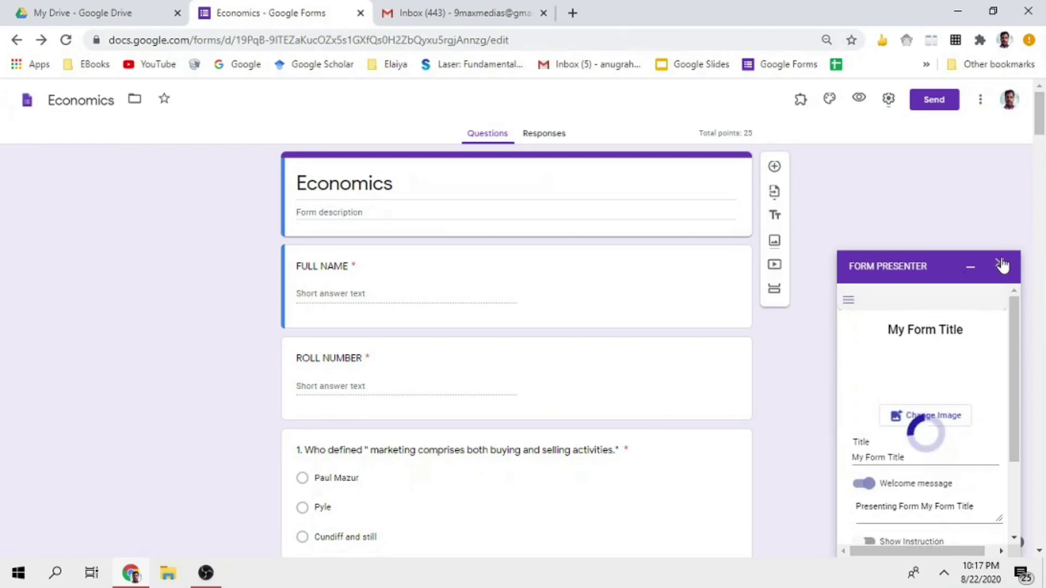
Scroll the Form Presenter sidebar down to the Time Control section
scroll(945, 389, down, 3)
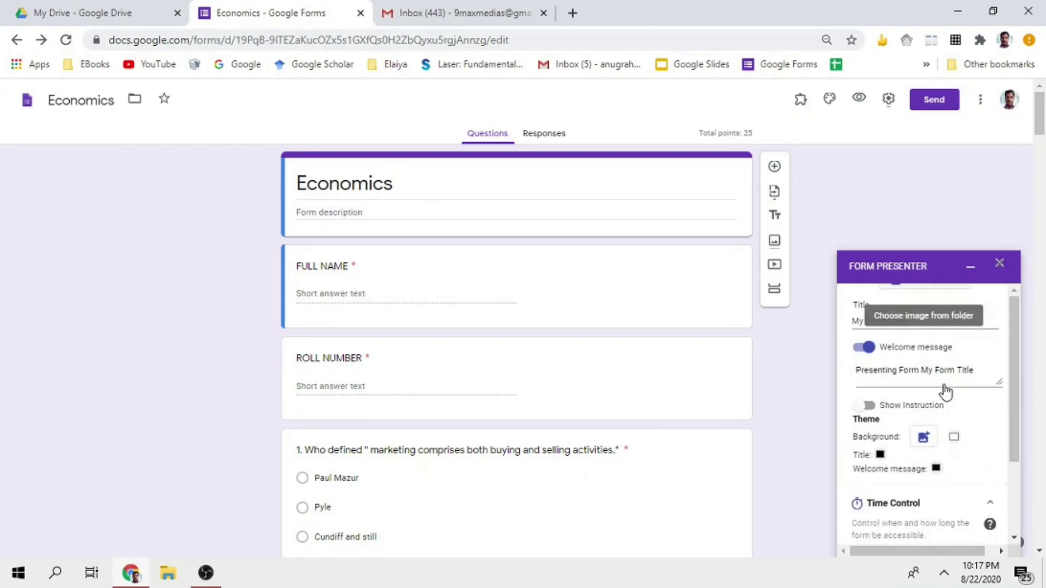
scroll(945, 390, down, 2)
scroll(932, 434, down, 2)
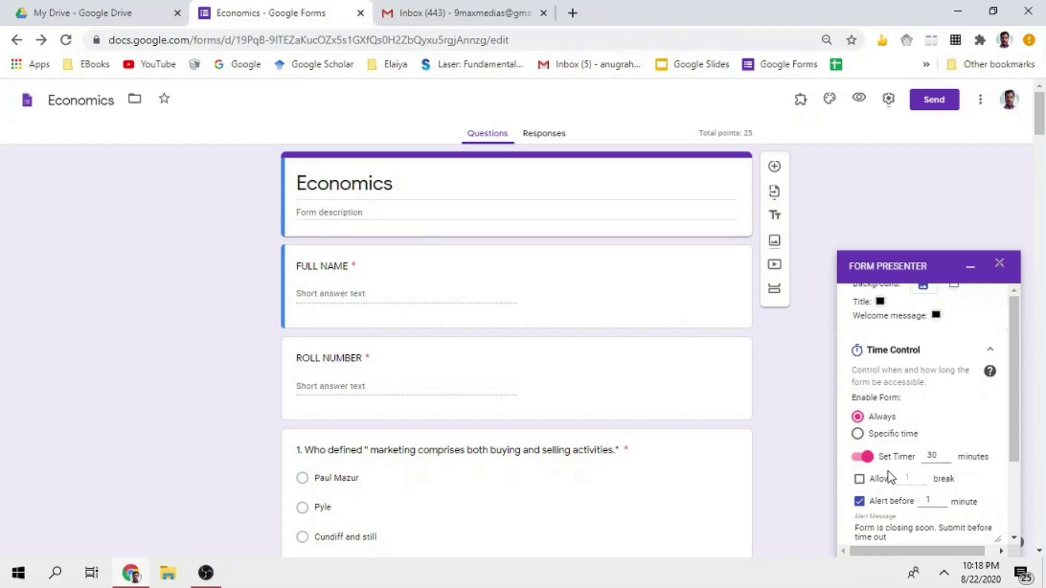
Choose Specific time for form availability and try to turn on Set Strict Timer
click(858, 435)
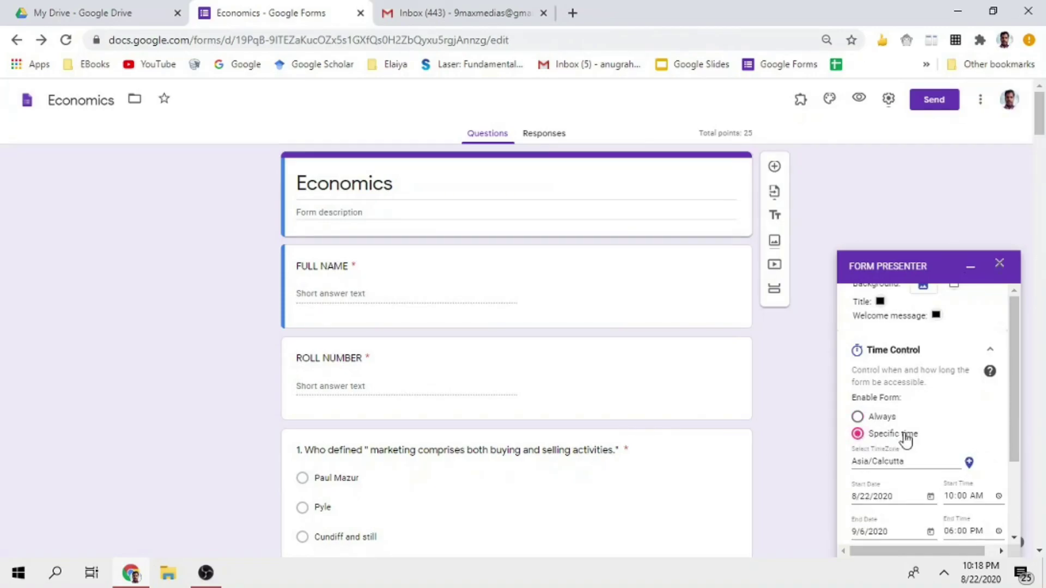
scroll(897, 492, down, 3)
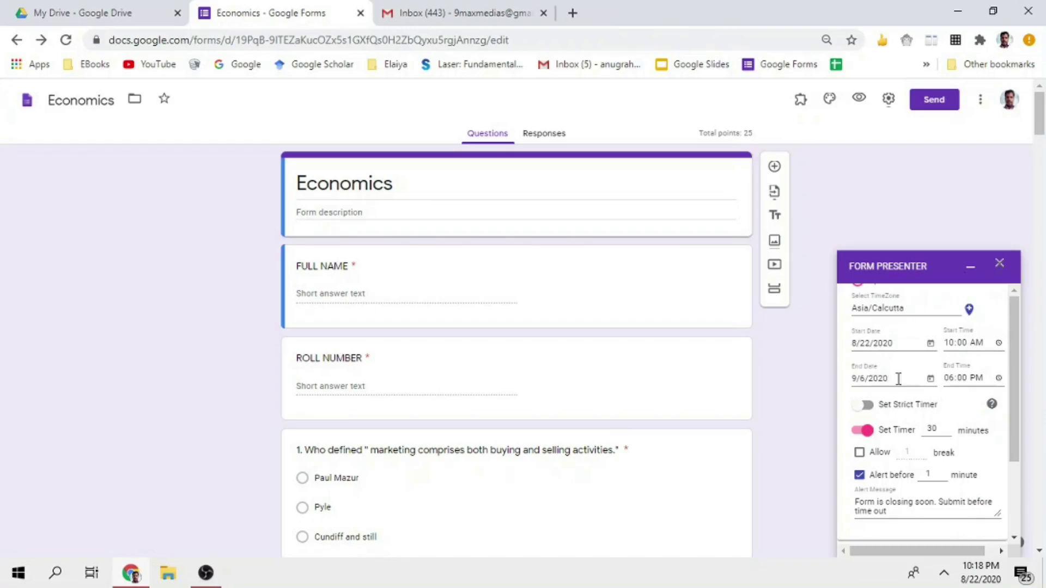
click(867, 406)
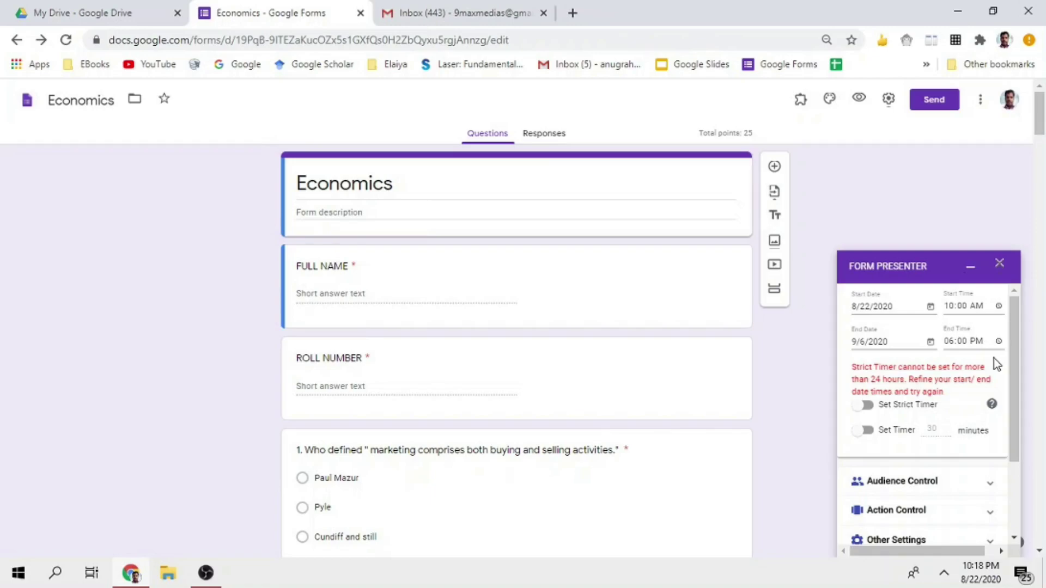
scroll(993, 358, up, 4)
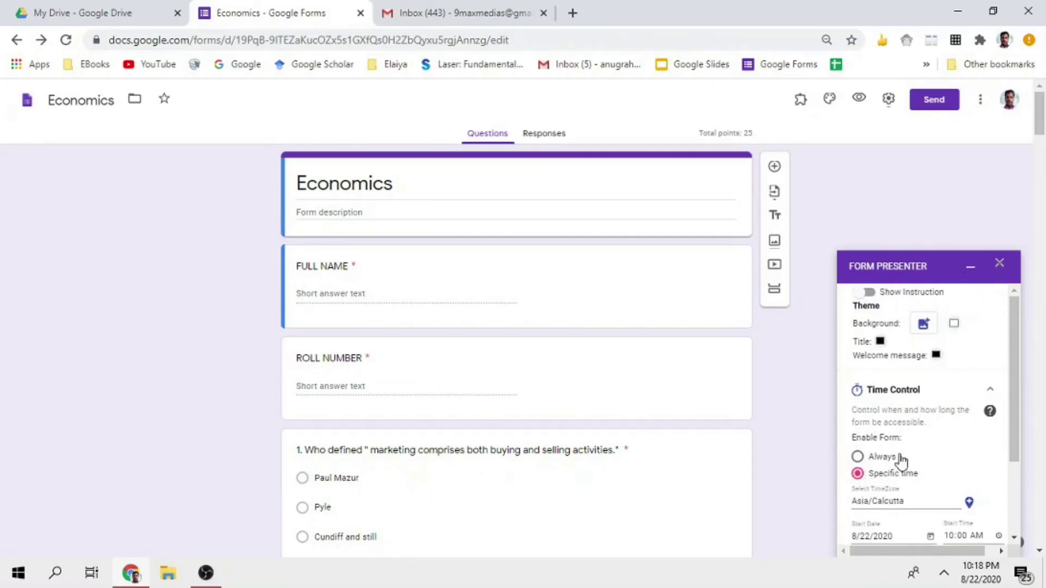
scroll(920, 469, down, 3)
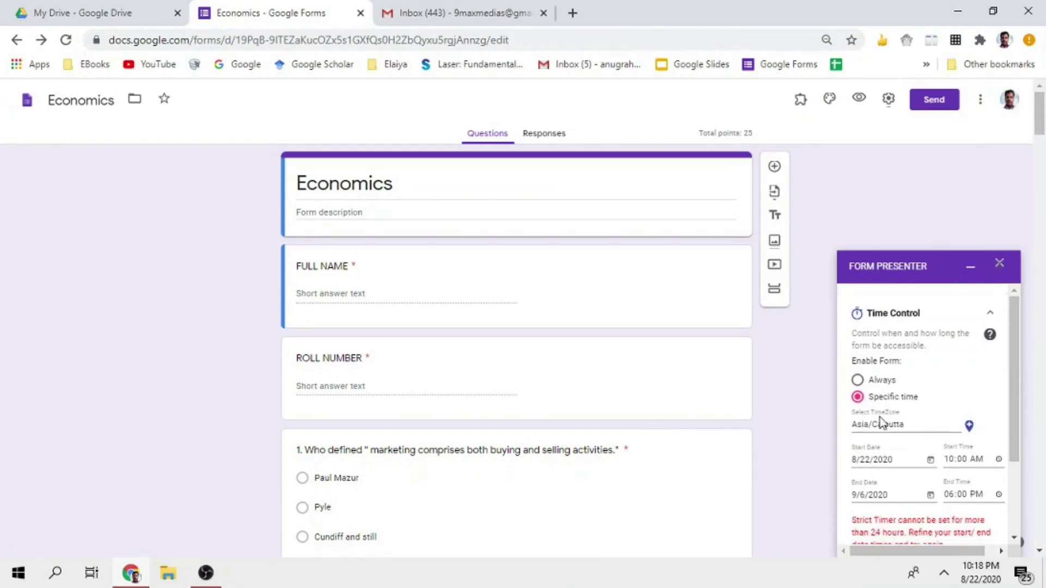
Switch Enable Form back to Always
click(875, 384)
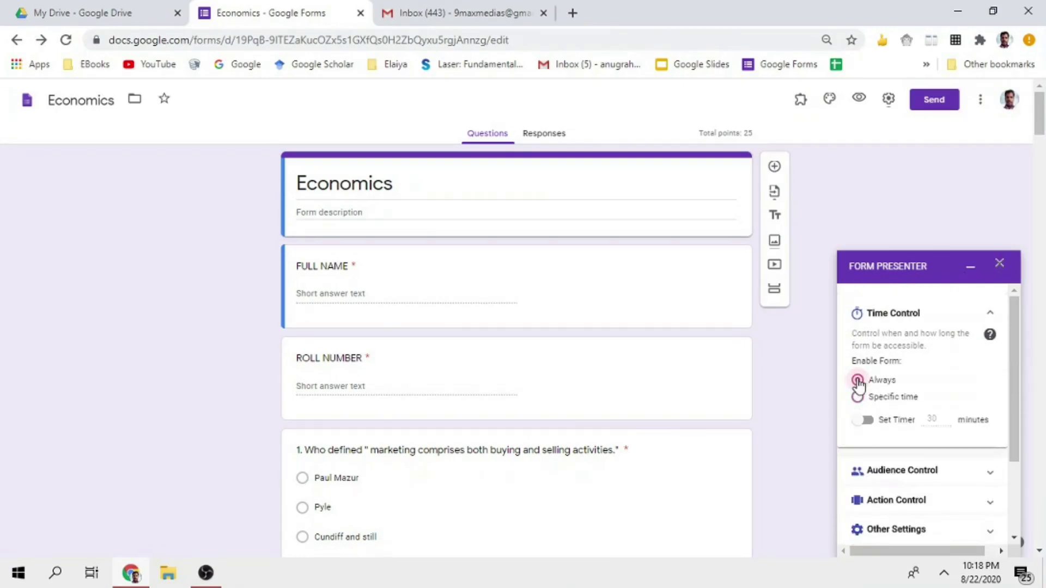
scroll(926, 429, down, 1)
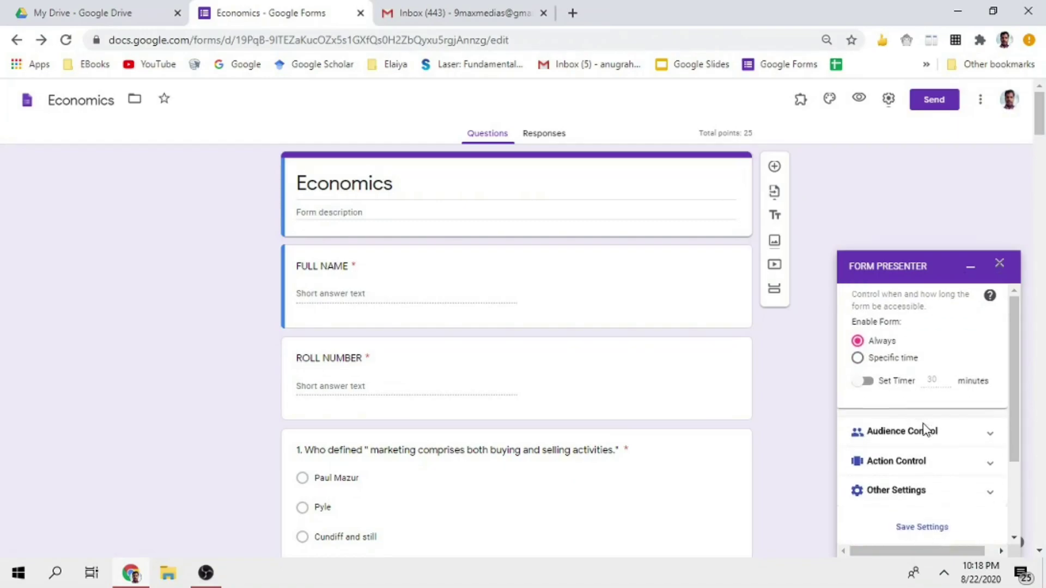
scroll(882, 394, down, 3)
scroll(907, 403, up, 8)
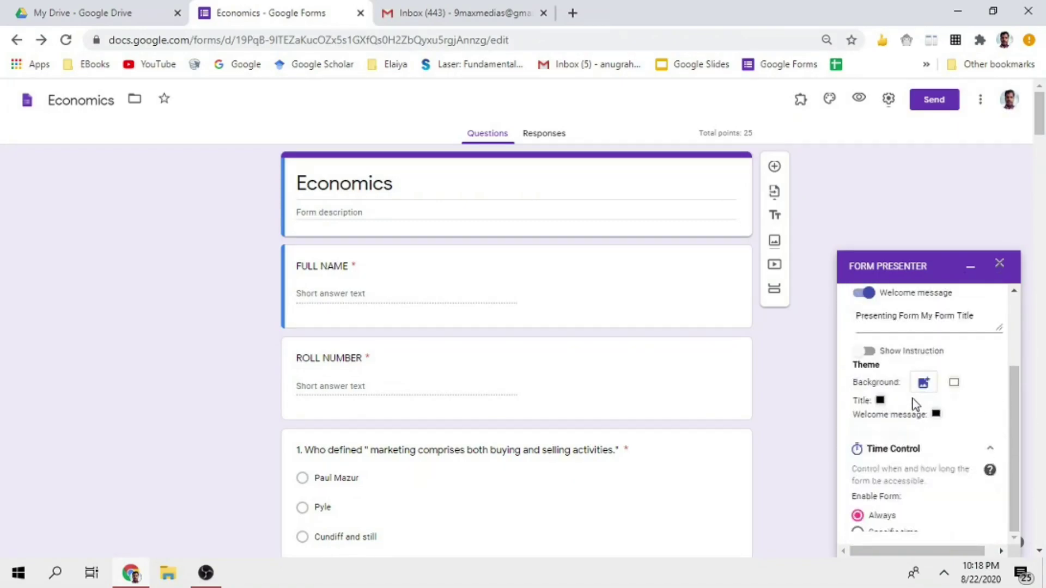
scroll(903, 402, down, 4)
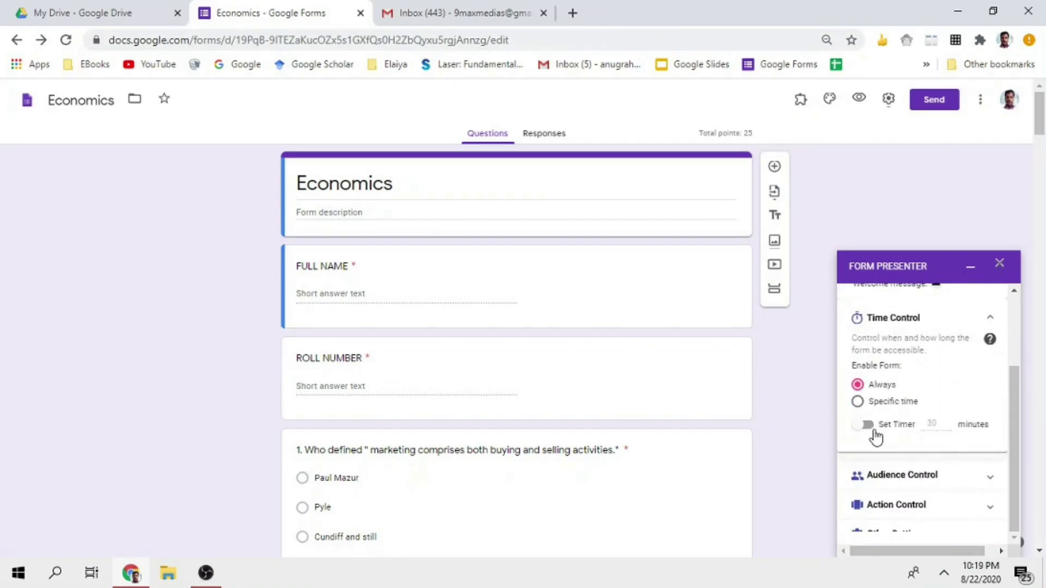
Turn on the timer and change its limit from 30 to 1 minute
click(866, 425)
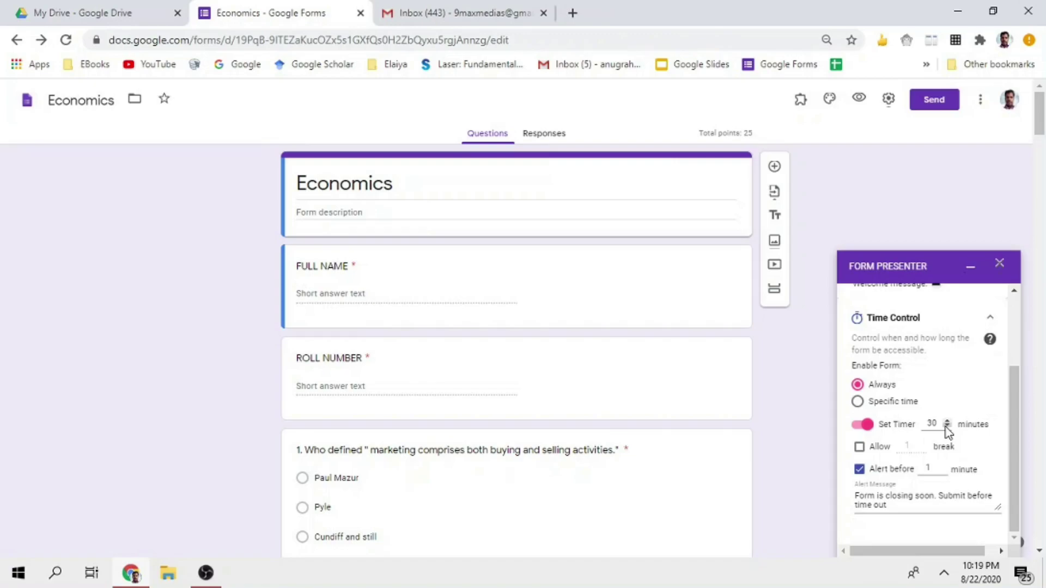
click(937, 424)
double_click(937, 423)
drag(932, 434, 926, 438)
text(1)
scroll(918, 451, down, 1)
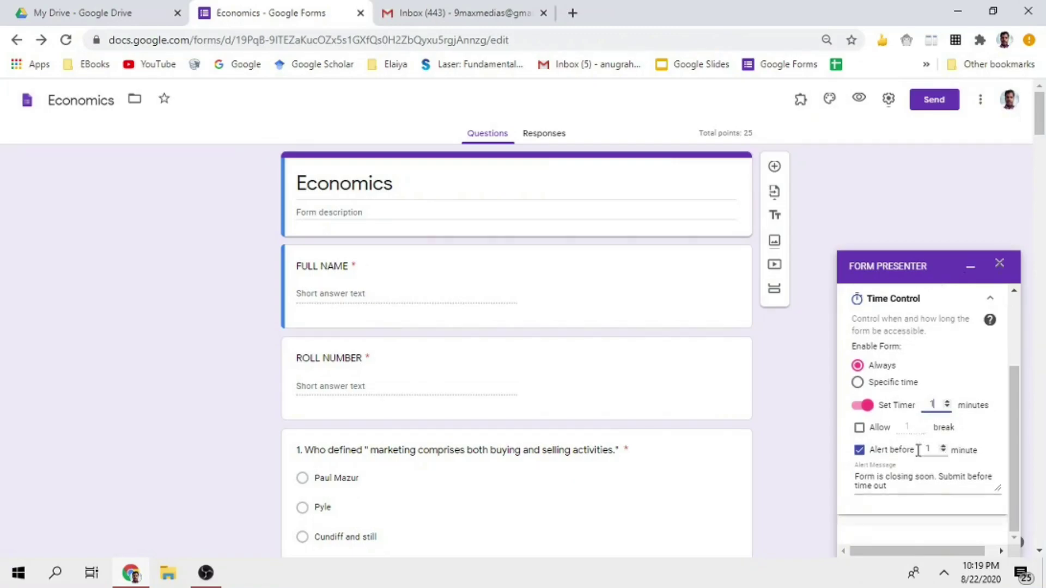
scroll(918, 450, down, 5)
scroll(931, 436, up, 5)
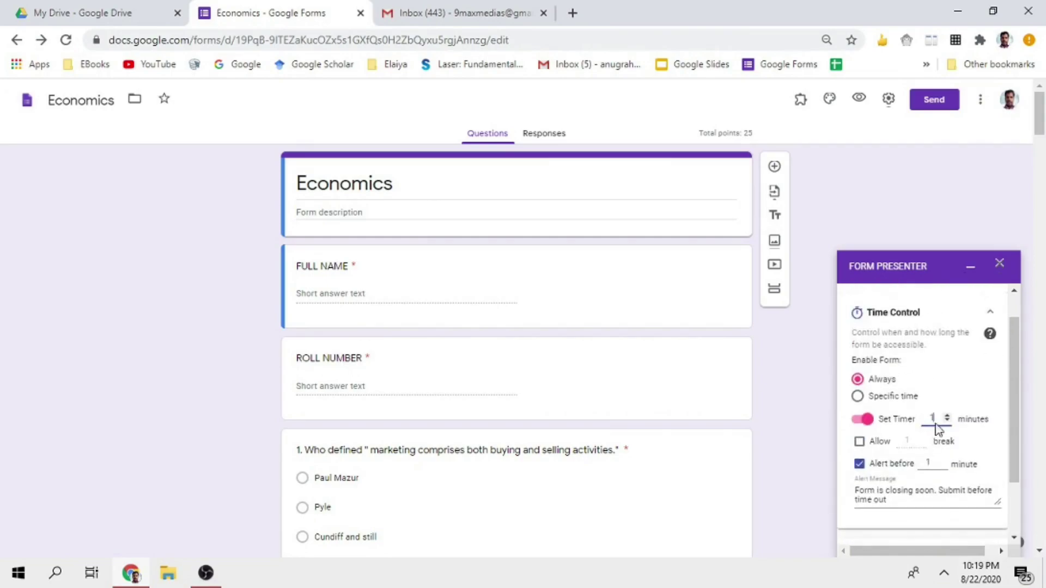
scroll(937, 429, down, 5)
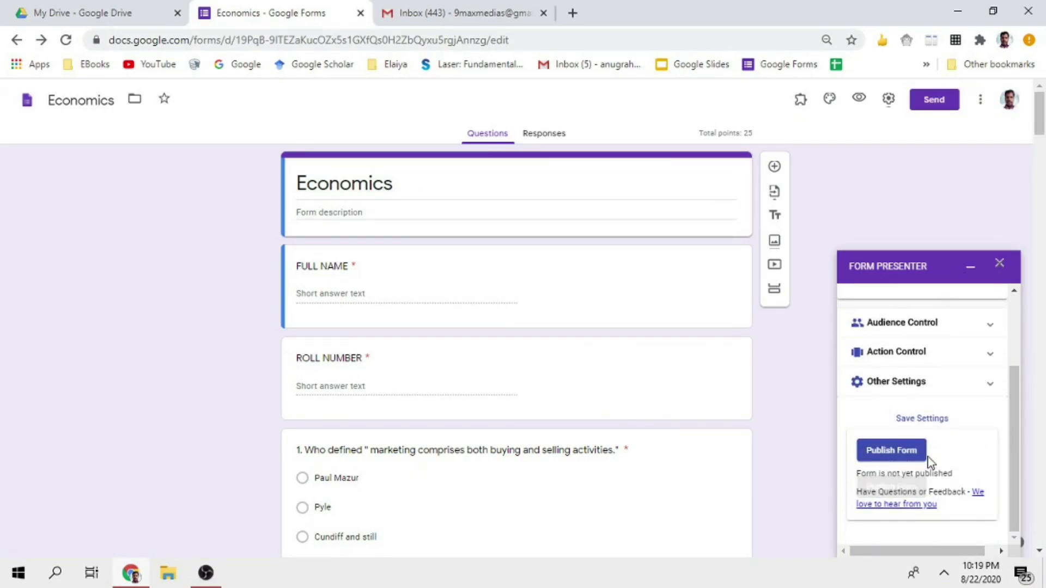
Publish the Economics form with its 1-minute timer using Publish Form
click(883, 451)
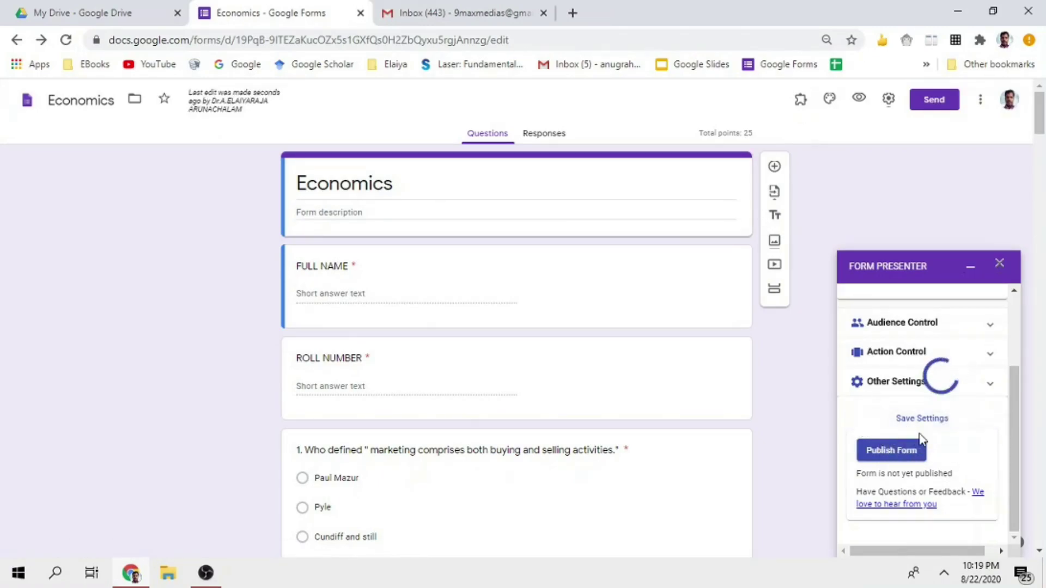
scroll(920, 438, down, 5)
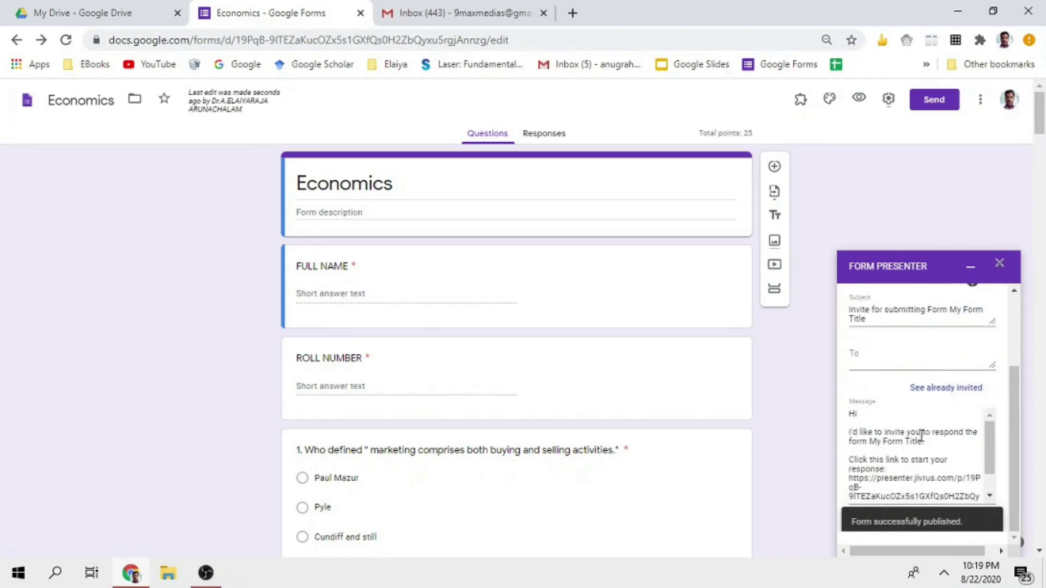
scroll(891, 397, up, 6)
scroll(891, 404, down, 5)
scroll(893, 409, up, 5)
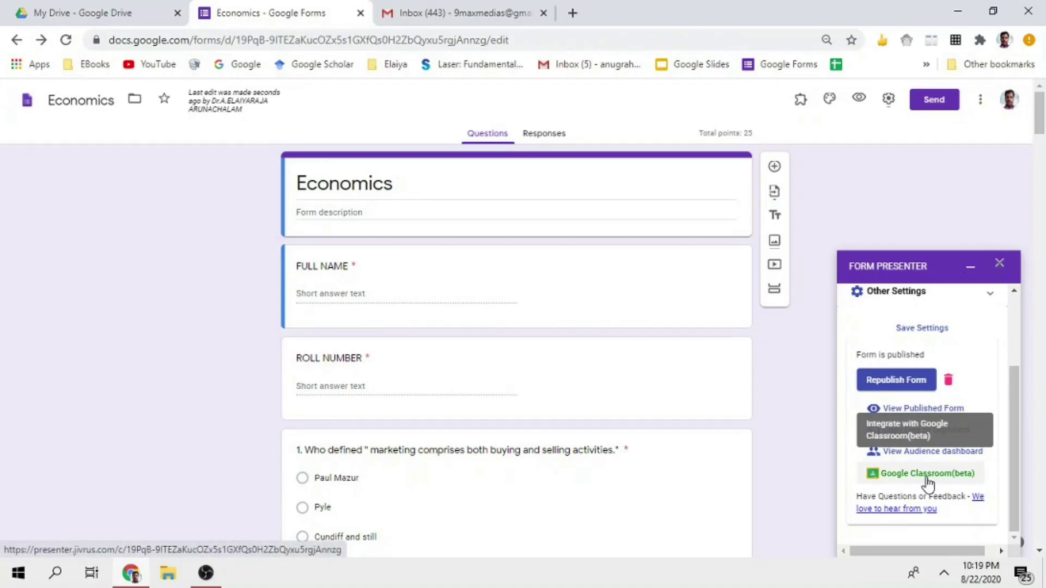
Enter the recipient's e-mail address in the To field and send the invites
scroll(927, 482, down, 3)
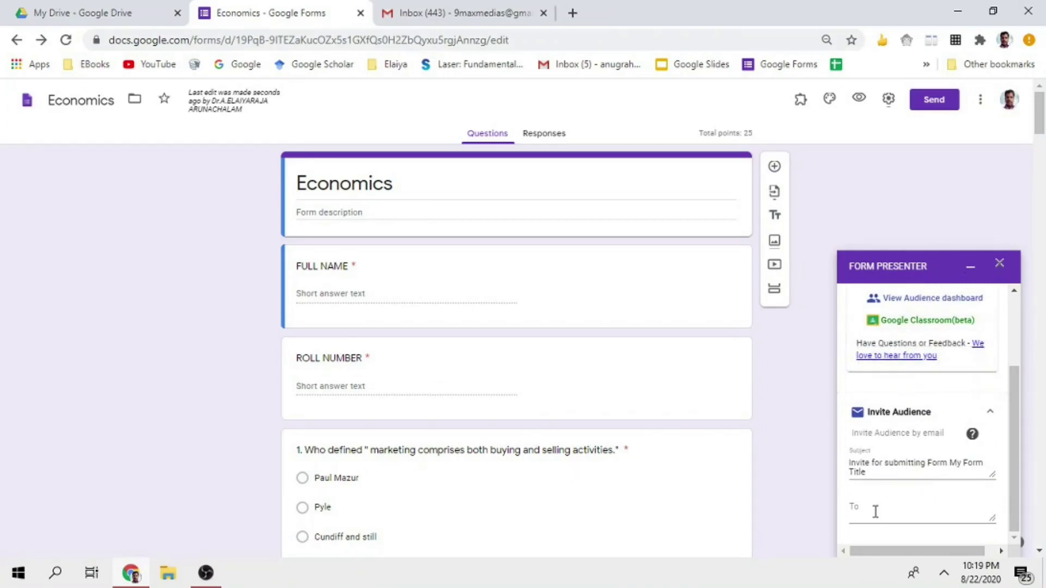
click(874, 512)
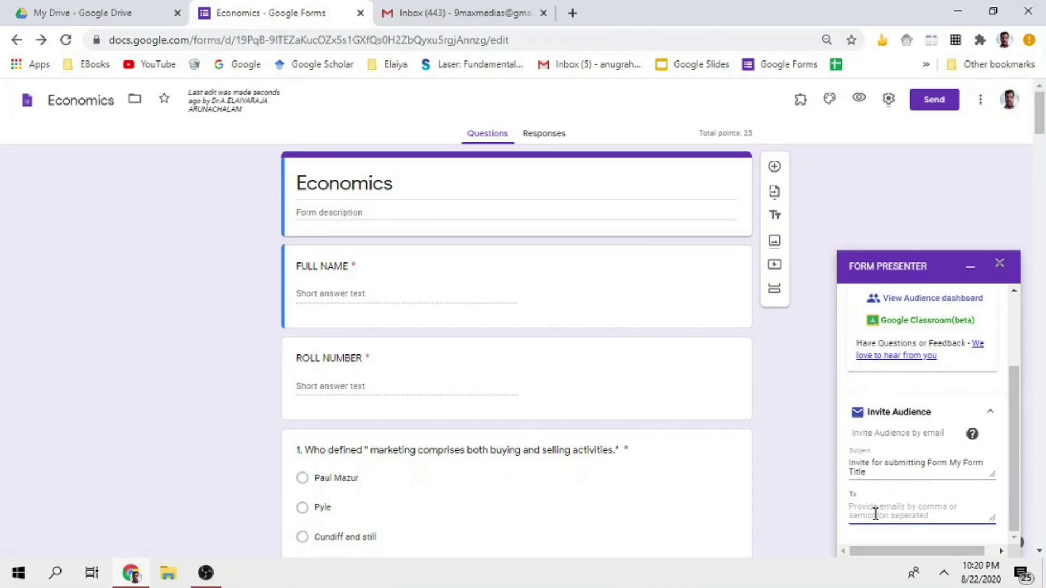
text(9)
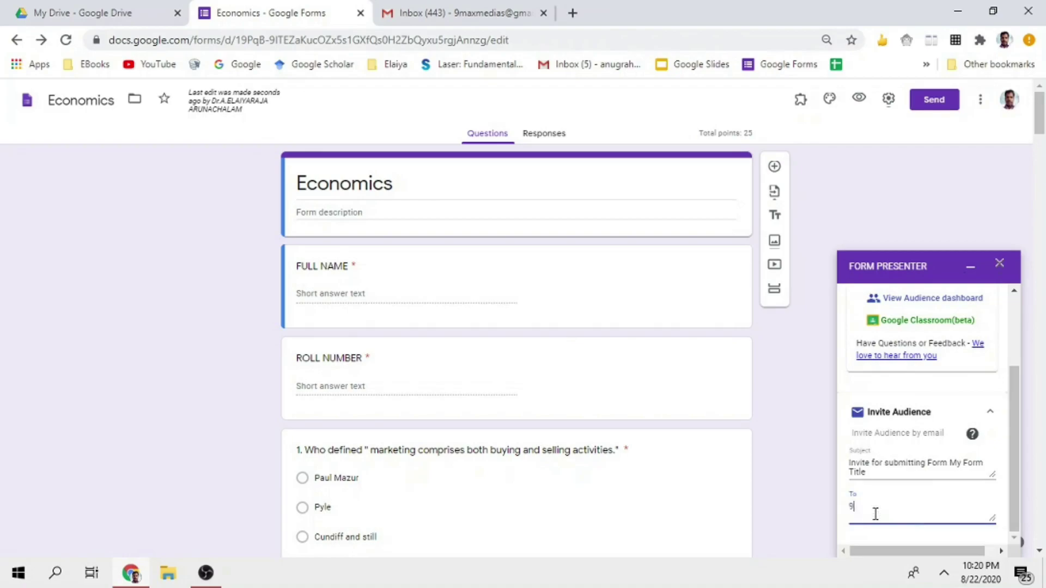
scroll(940, 427, down, 3)
scroll(941, 428, down, 1)
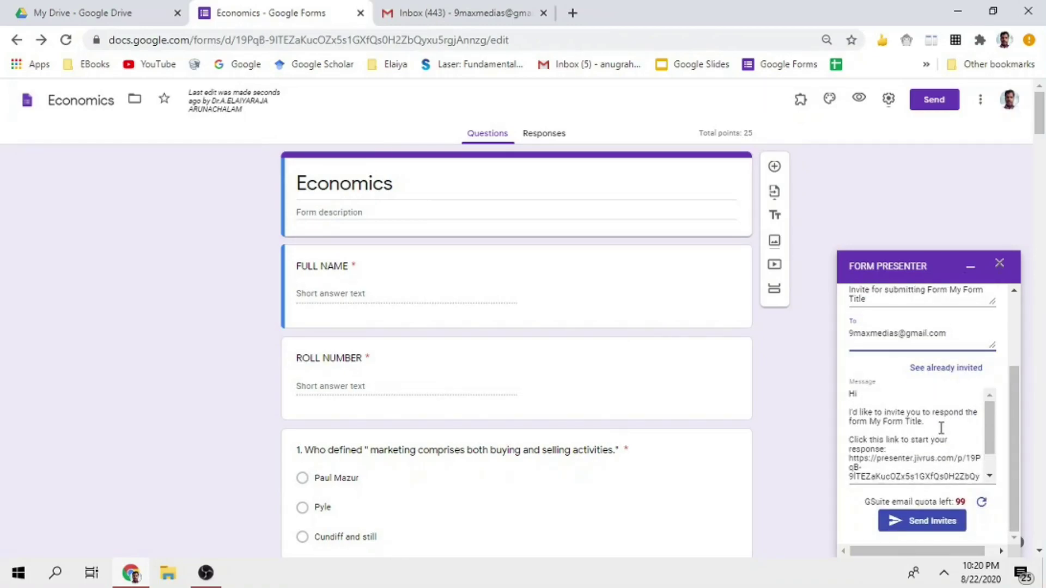
click(934, 522)
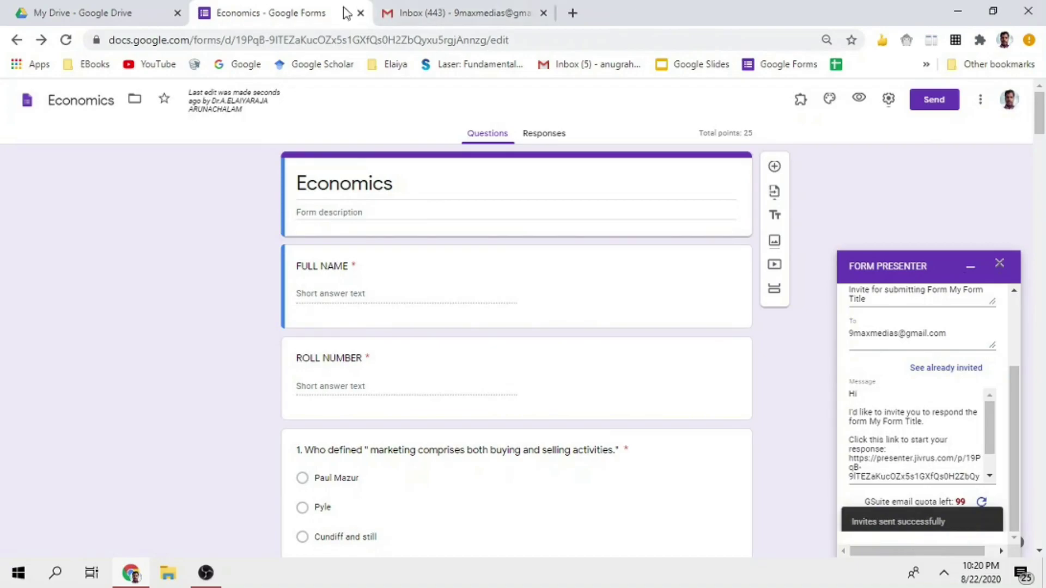
Open the form invitation e-mail in Gmail and follow its presenter link
click(416, 13)
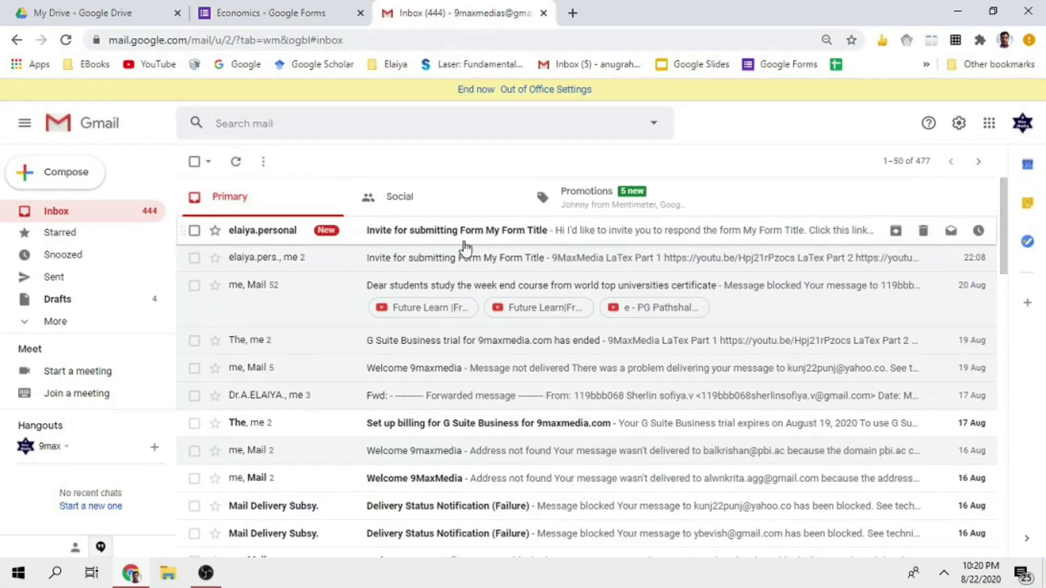
click(460, 242)
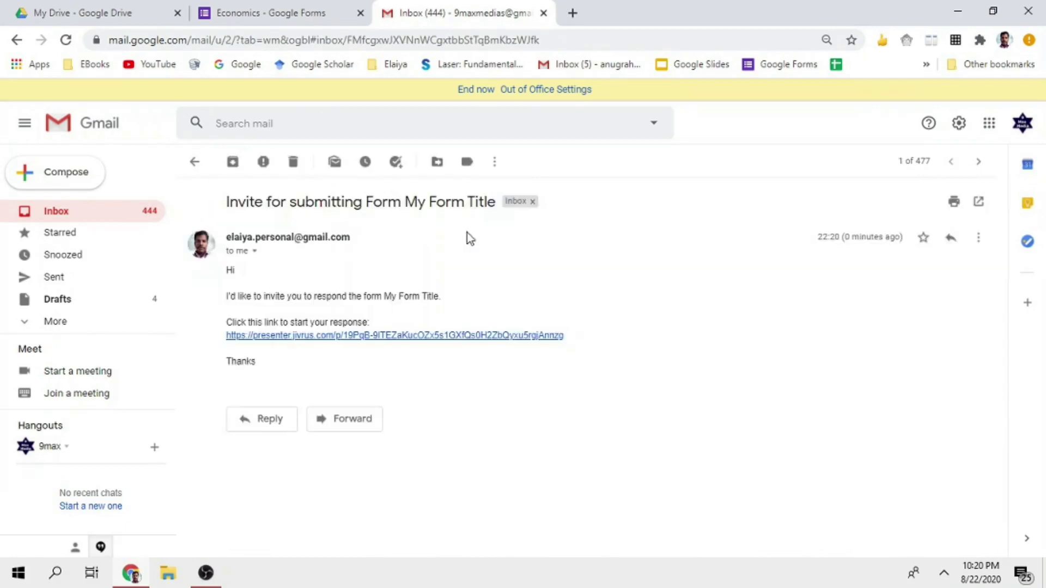
click(427, 335)
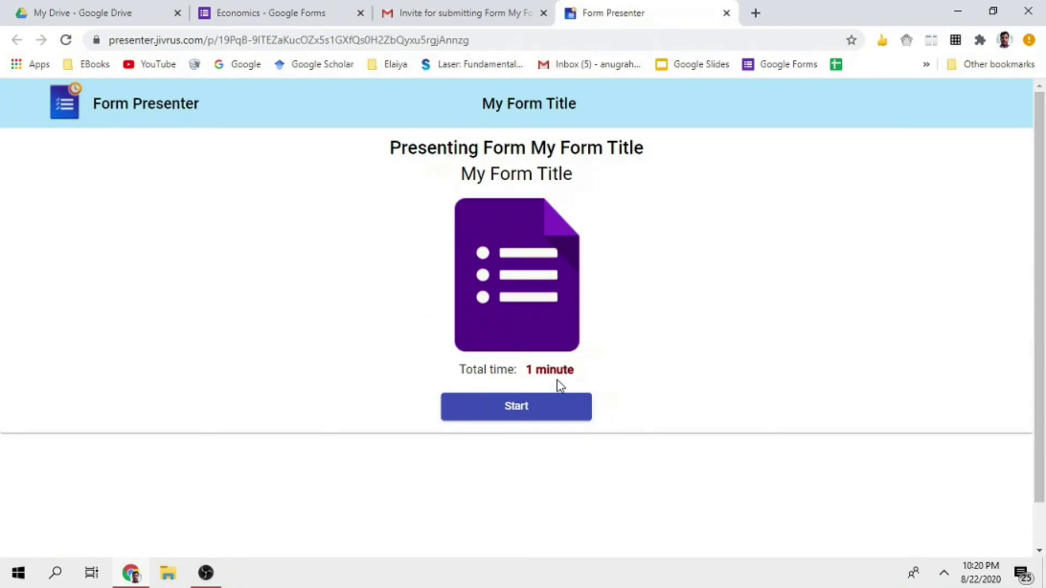
Start the 1-minute timed attempt on the Form Presenter landing page
click(517, 408)
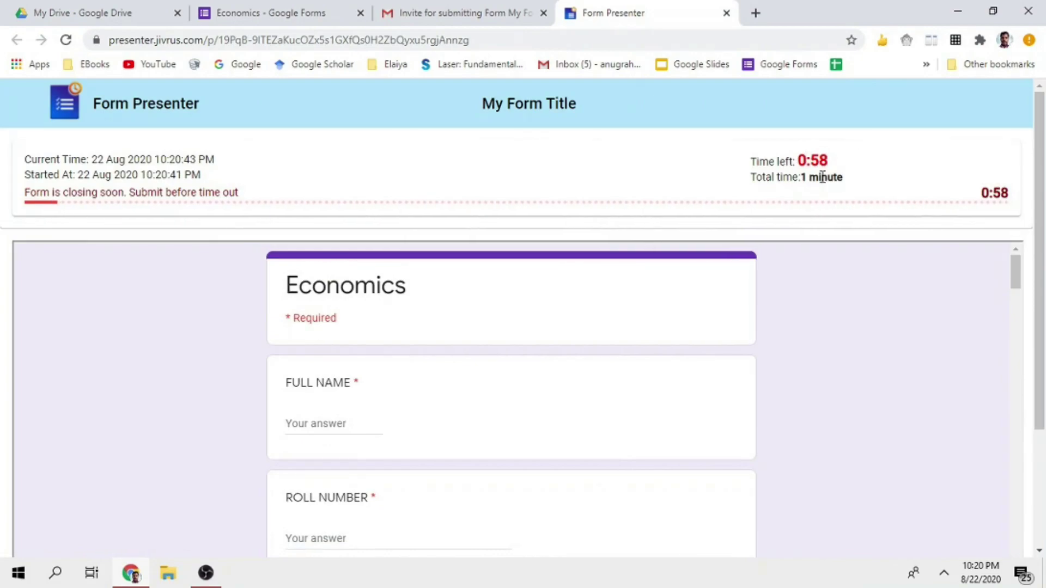
Fill in the FULL NAME and ROLL NUMBER fields
click(343, 418)
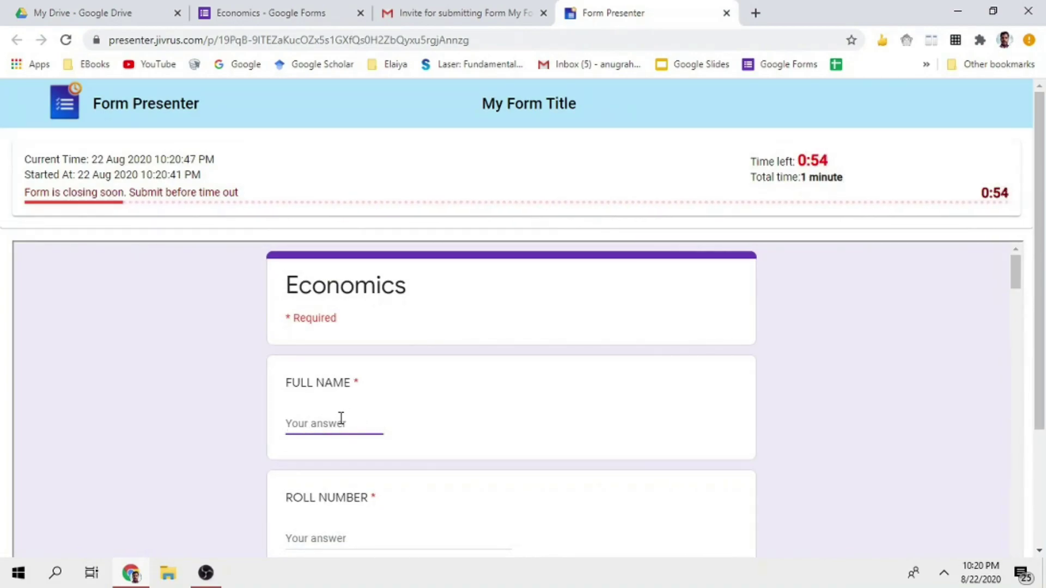
text(AA)
scroll(341, 422, down, 1)
scroll(355, 382, down, 3)
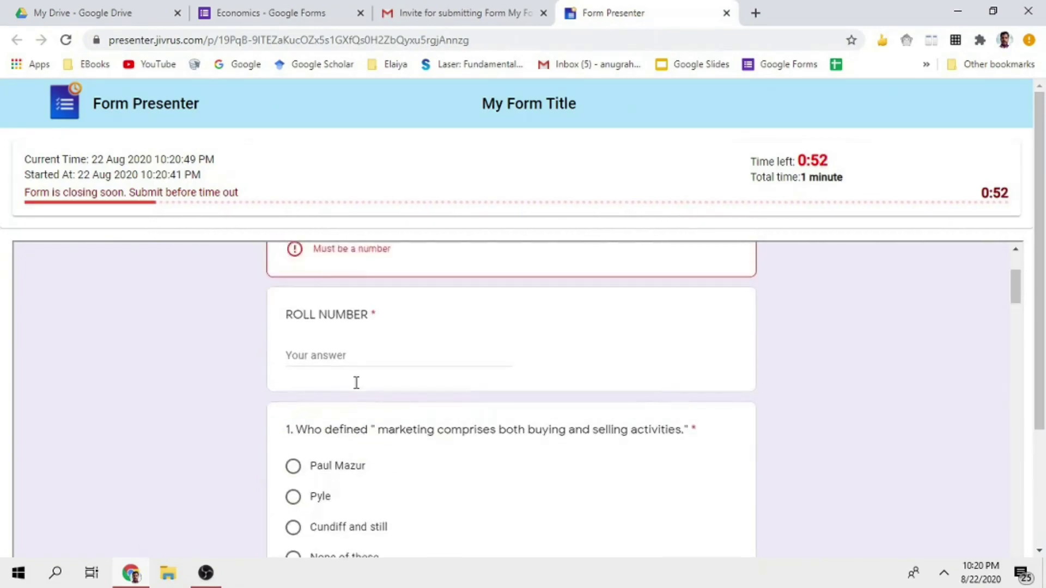
scroll(355, 382, up, 1)
key(BackSpace)
key(BackSpace)
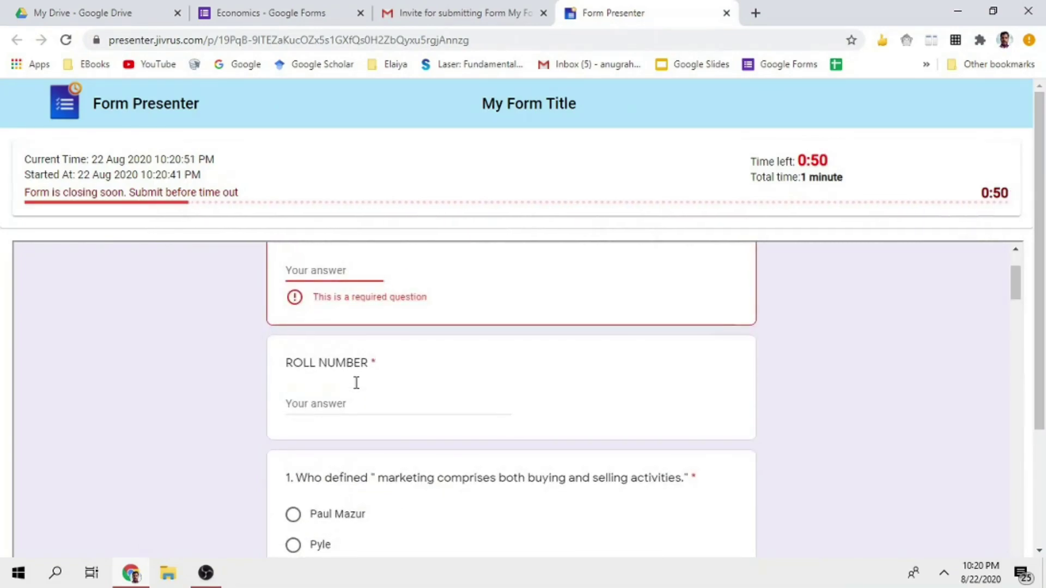
text(34)
click(352, 383)
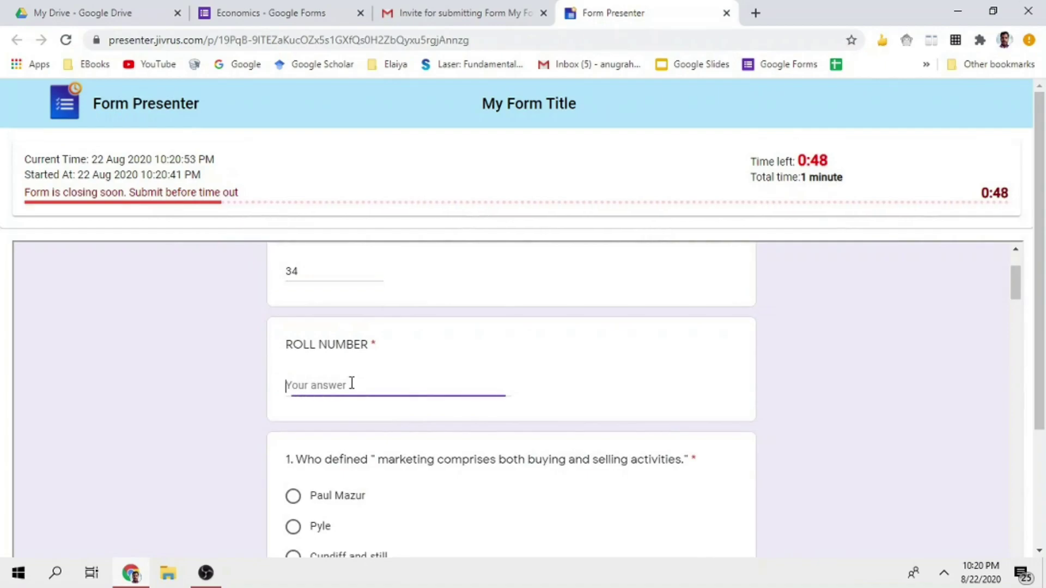
text(AA)
scroll(327, 457, down, 4)
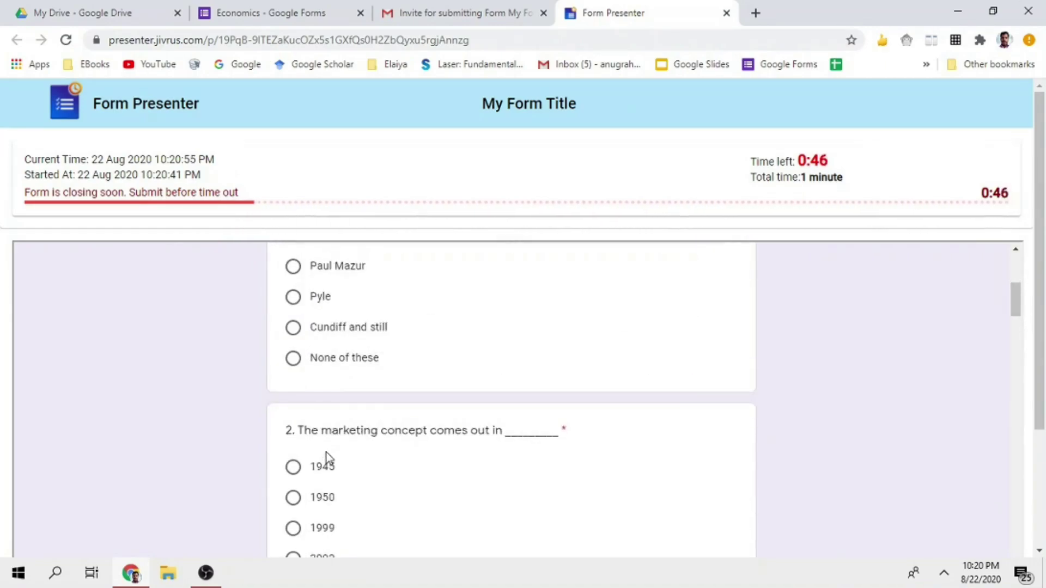
scroll(343, 428, down, 20)
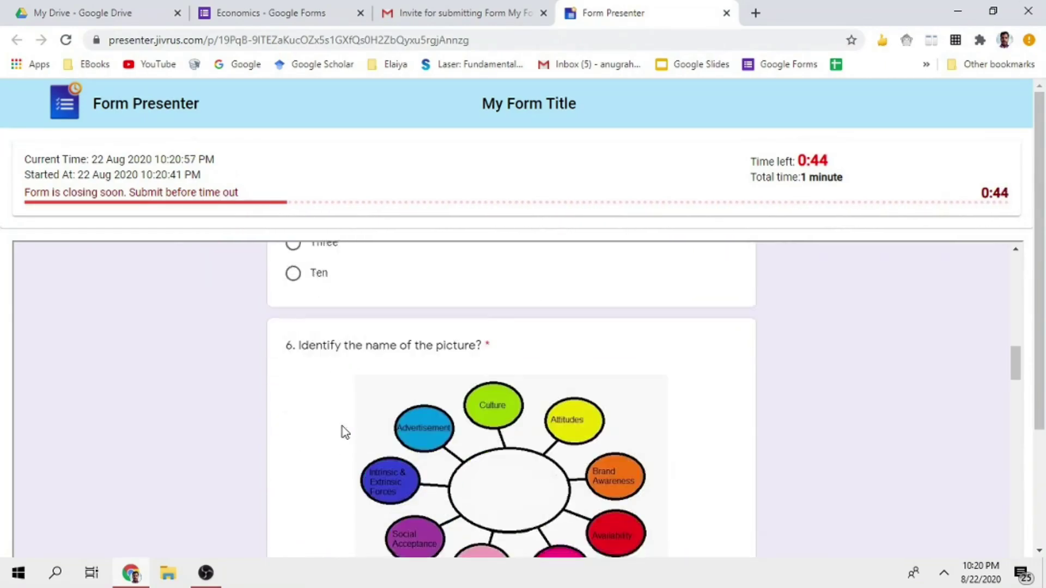
scroll(342, 428, up, 20)
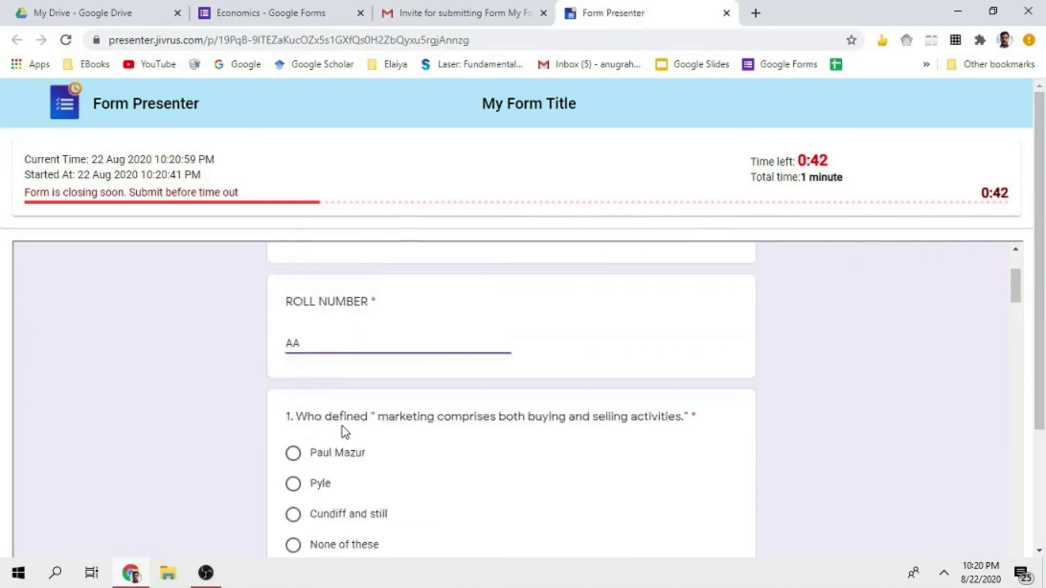
scroll(343, 422, down, 10)
scroll(343, 419, up, 11)
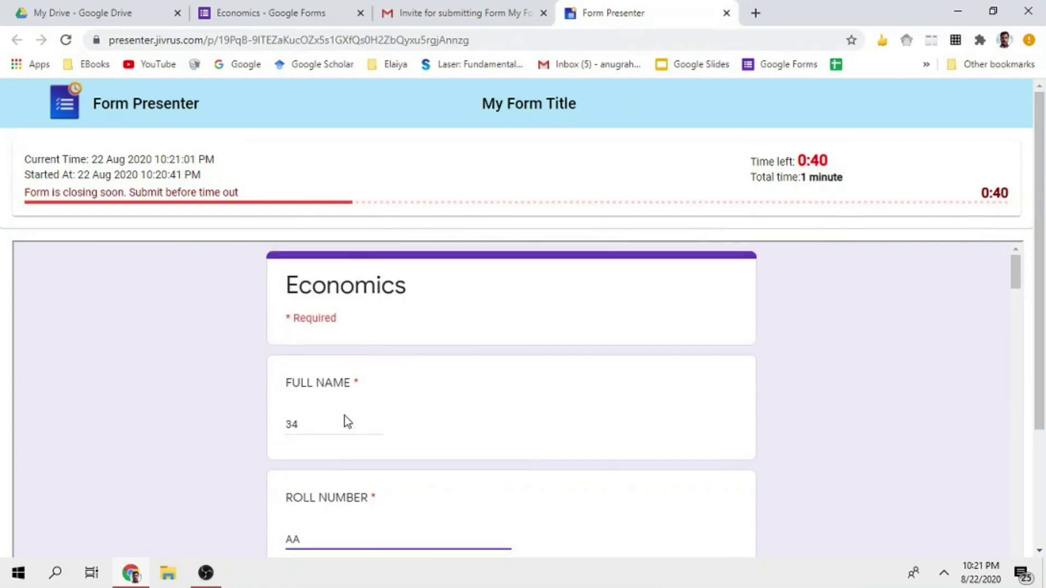
scroll(344, 417, down, 4)
Answer questions 1–10, e.g. Paul Mazur, 1999, Scope of marketing, Pyle, Accessibility
click(293, 421)
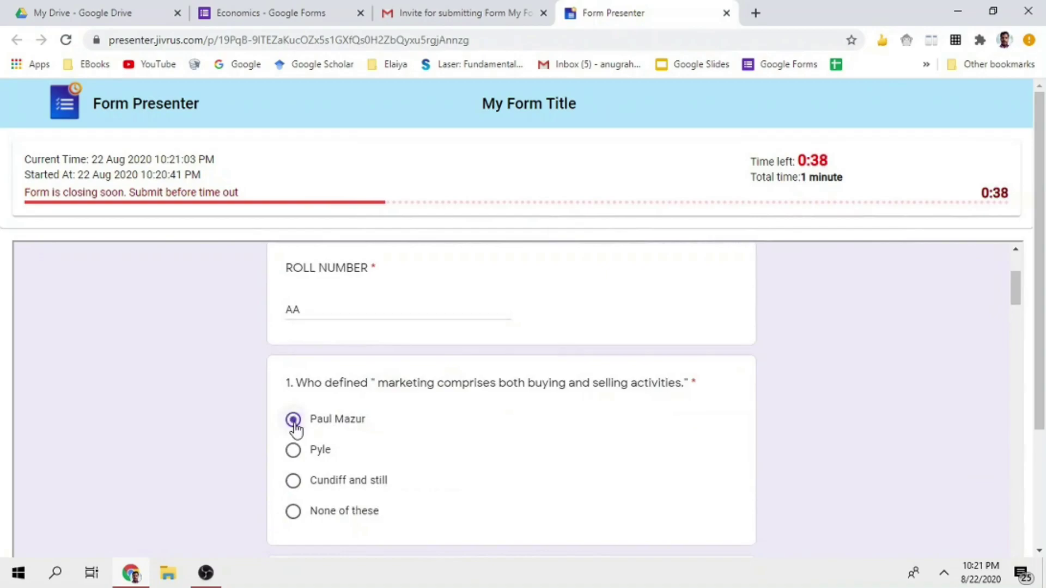
scroll(295, 427, down, 5)
click(293, 378)
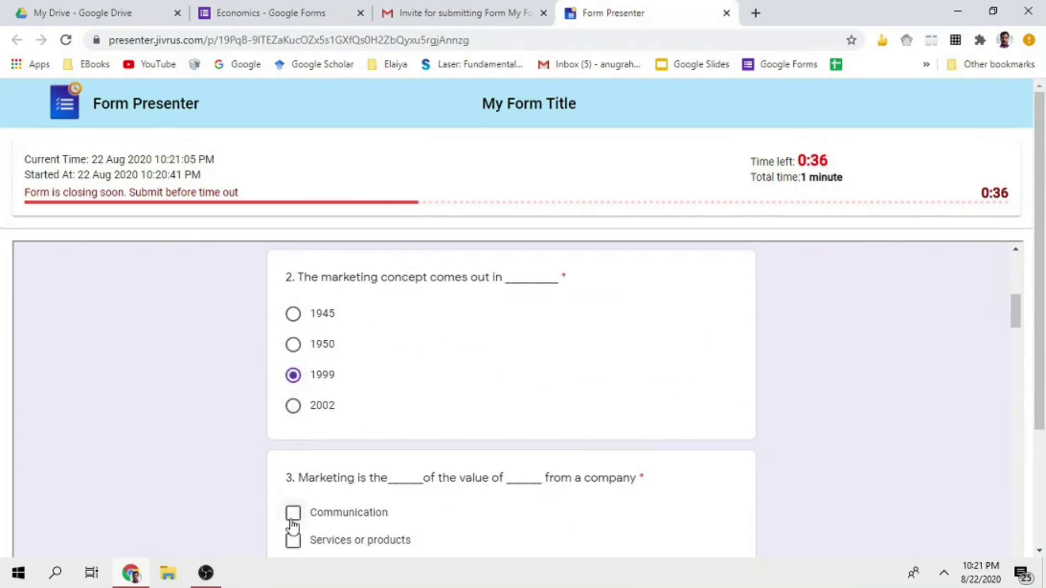
click(293, 540)
scroll(327, 497, down, 12)
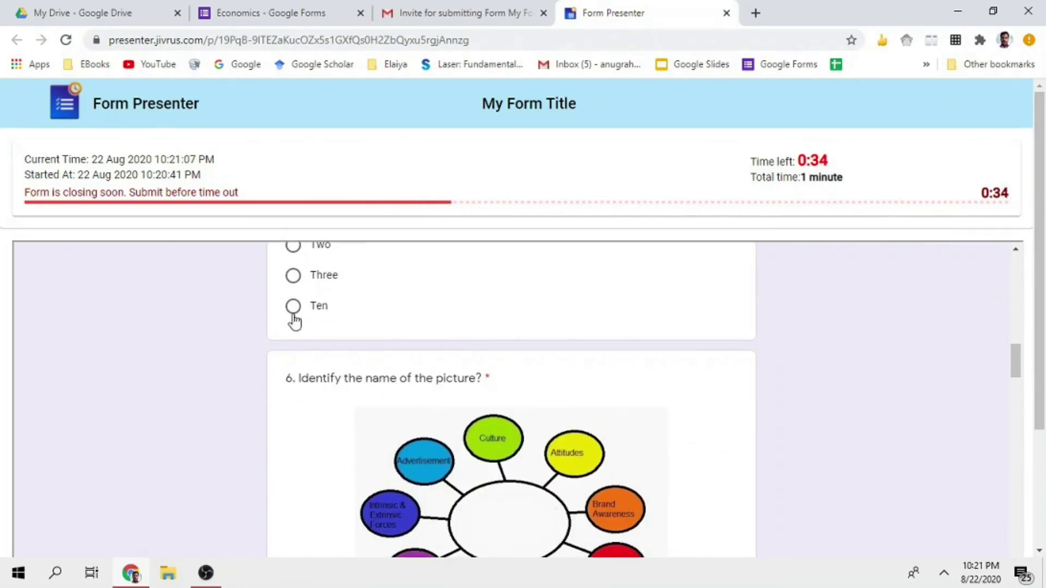
scroll(361, 436, down, 5)
click(292, 408)
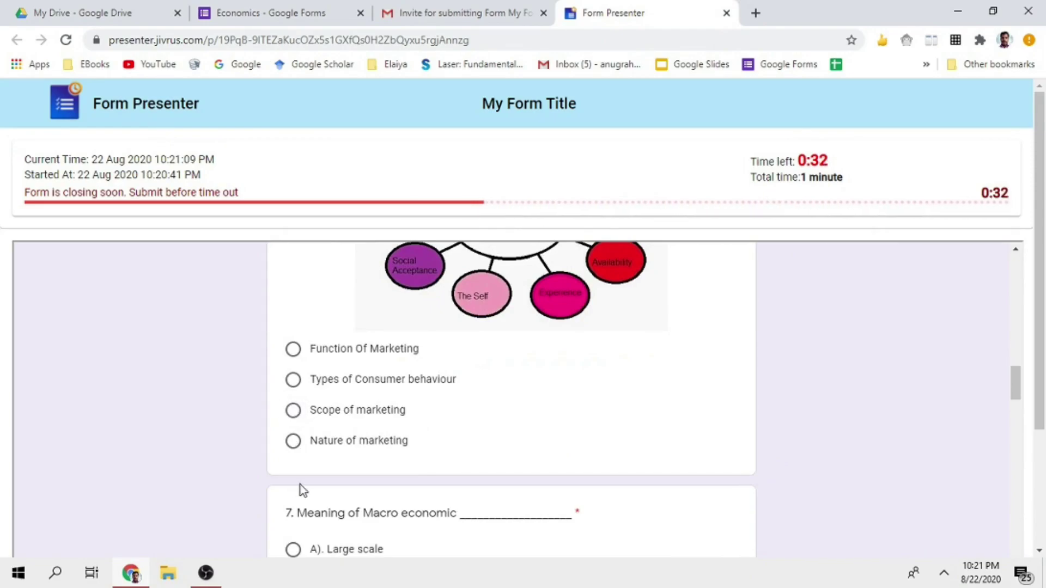
scroll(299, 485, down, 6)
click(293, 335)
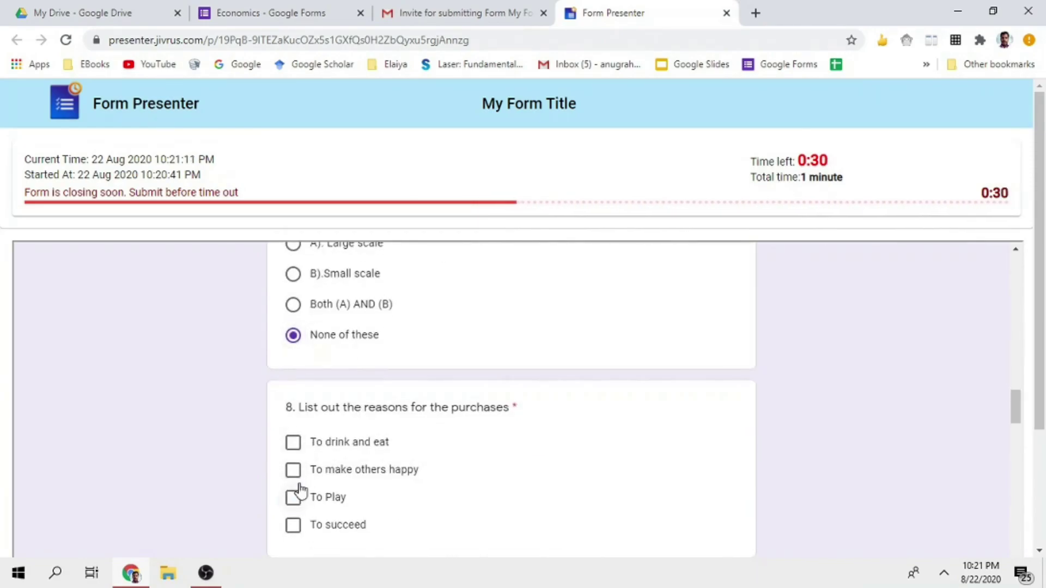
click(294, 497)
scroll(337, 481, down, 4)
scroll(305, 435, down, 7)
click(293, 300)
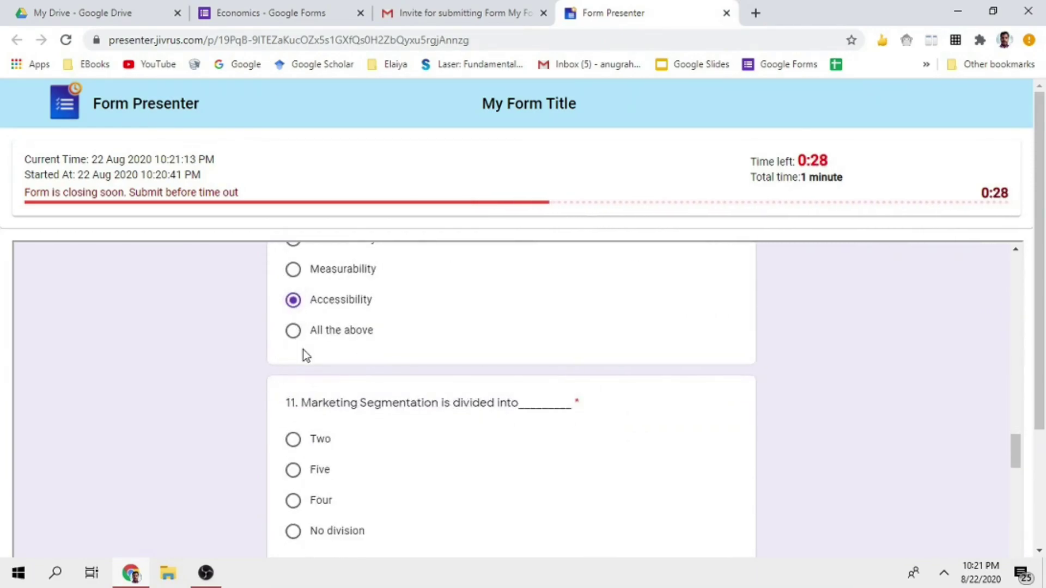
scroll(296, 392, up, 7)
click(293, 482)
Answer questions 11–16: Four, Exchanging goods and services, William J. Stanton, Transporting, and others
scroll(294, 483, down, 10)
click(293, 333)
scroll(302, 381, up, 4)
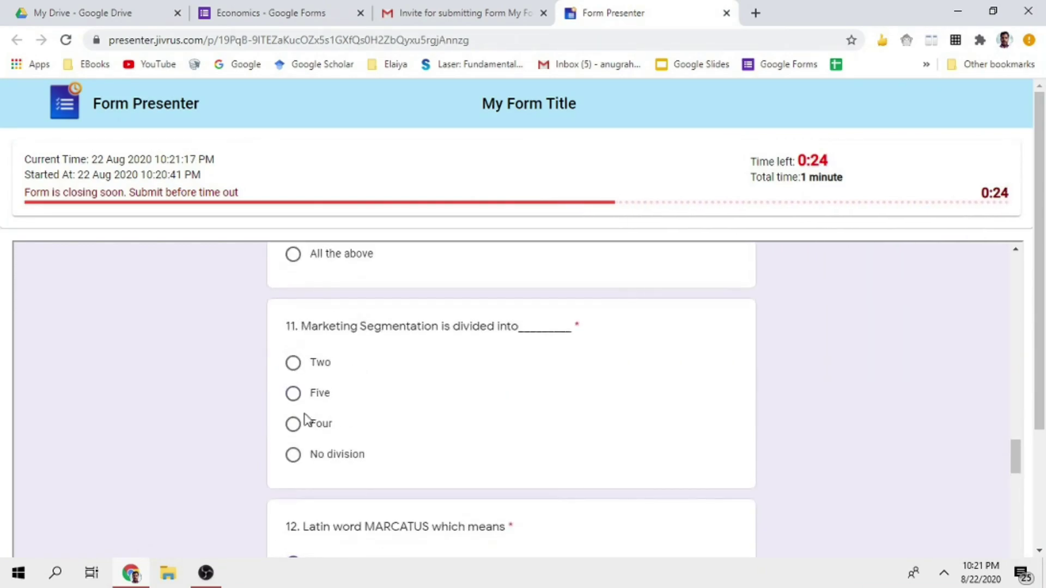
click(296, 424)
scroll(311, 458, down, 15)
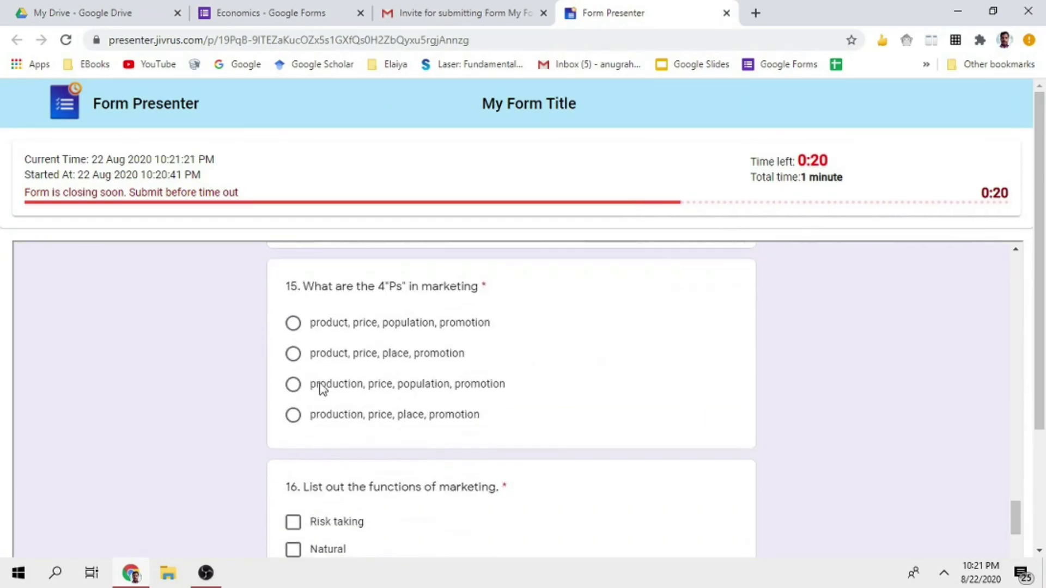
click(293, 384)
scroll(296, 394, up, 3)
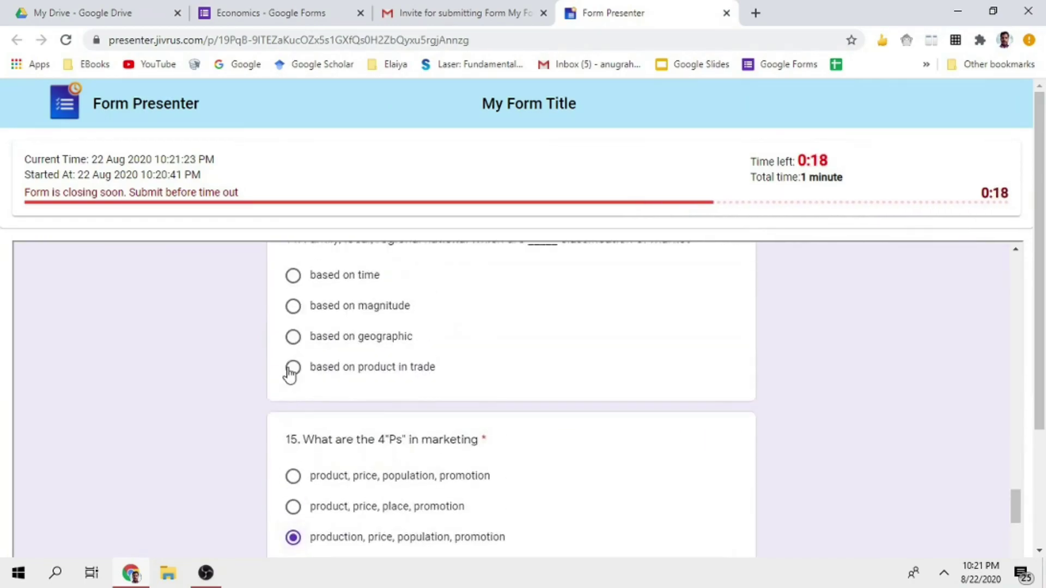
click(292, 371)
scroll(291, 374, up, 4)
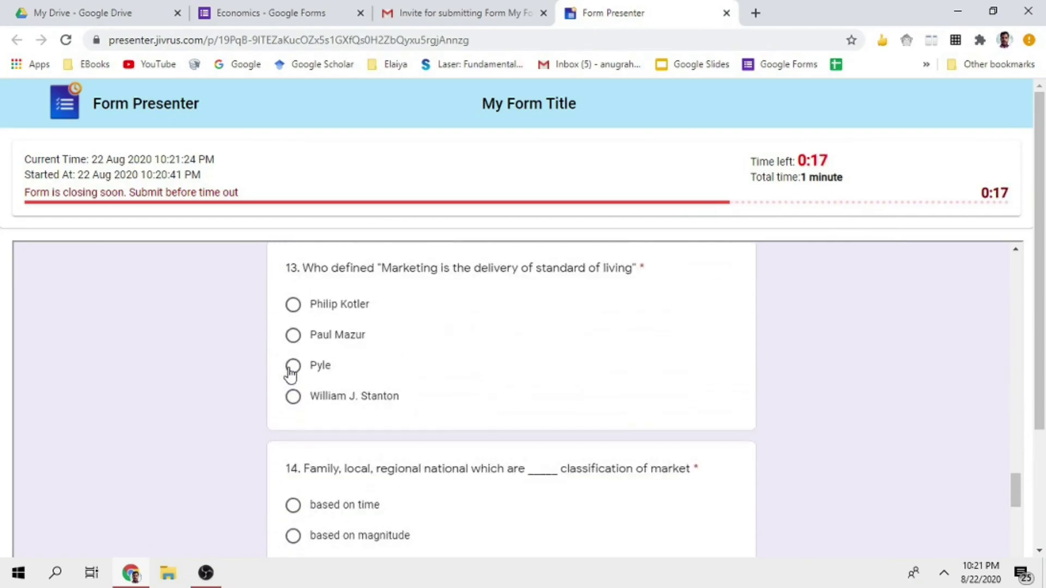
click(297, 401)
scroll(305, 397, up, 4)
scroll(325, 464, down, 13)
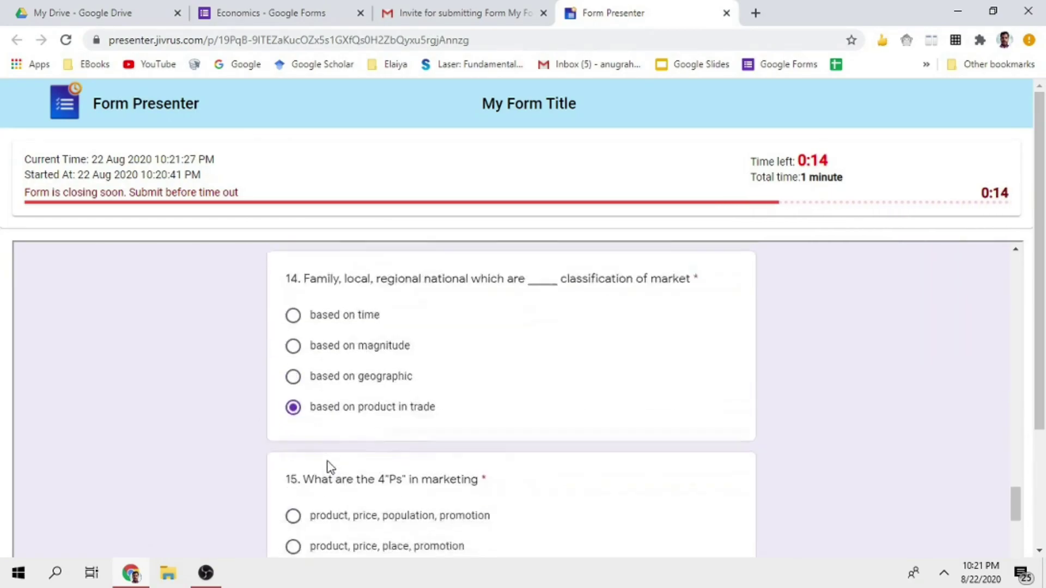
click(293, 423)
Answer questions 17–24, including Both a and b, None the above, and Geographic
scroll(291, 474, down, 4)
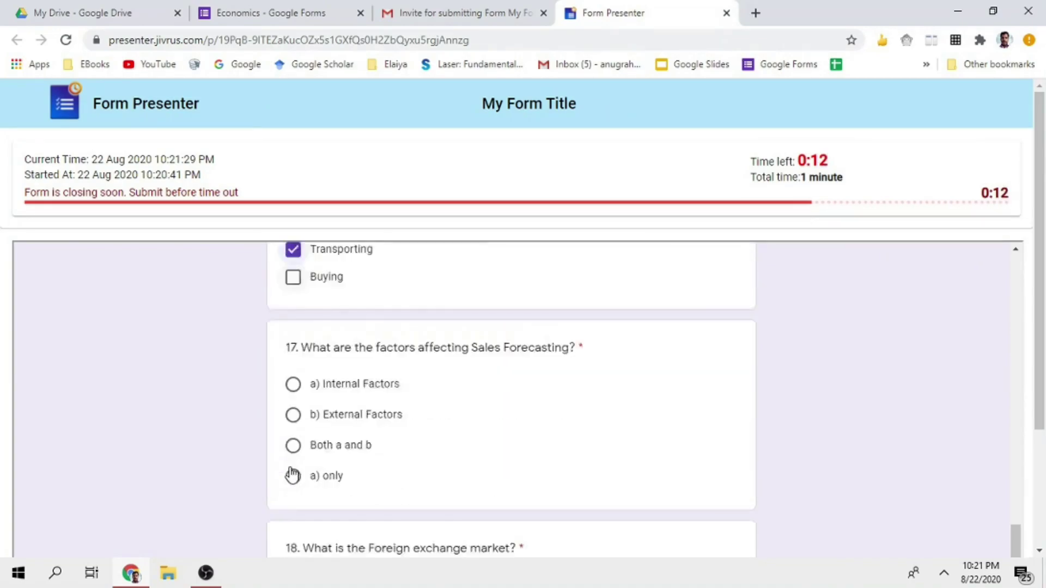
click(293, 389)
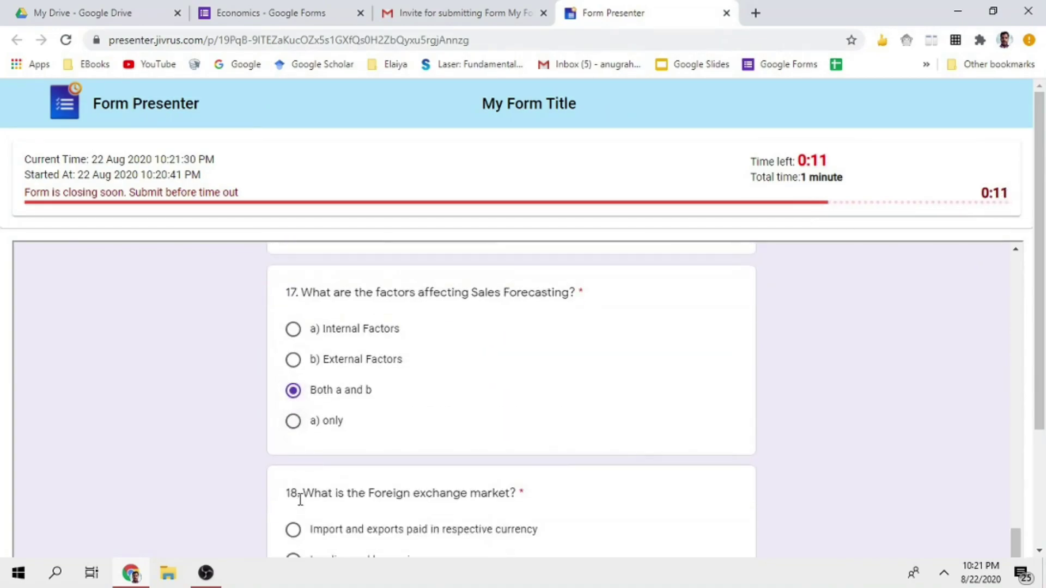
click(293, 529)
scroll(311, 514, down, 1)
scroll(318, 498, down, 6)
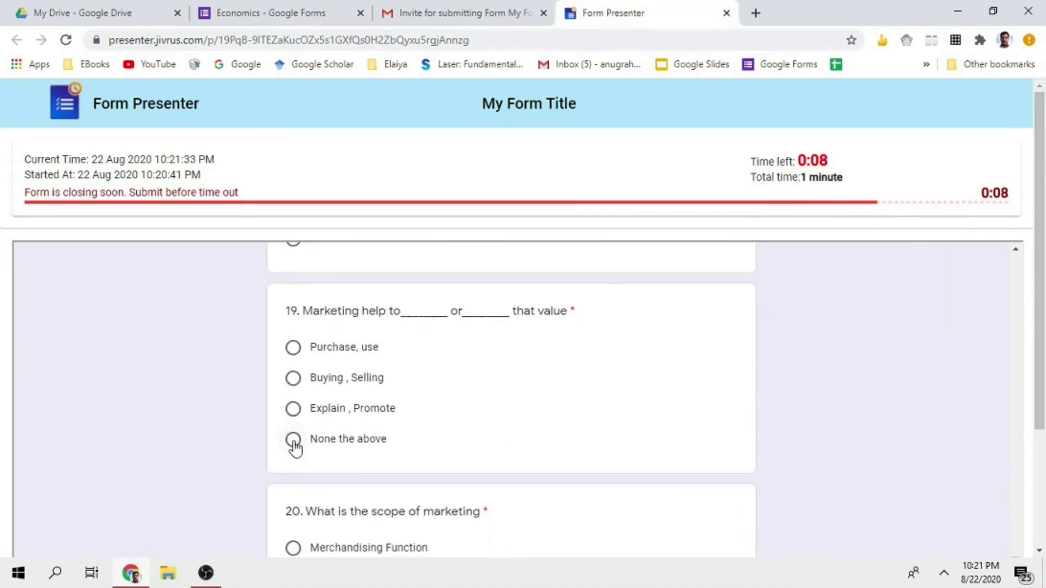
click(293, 439)
click(293, 548)
scroll(325, 498, down, 10)
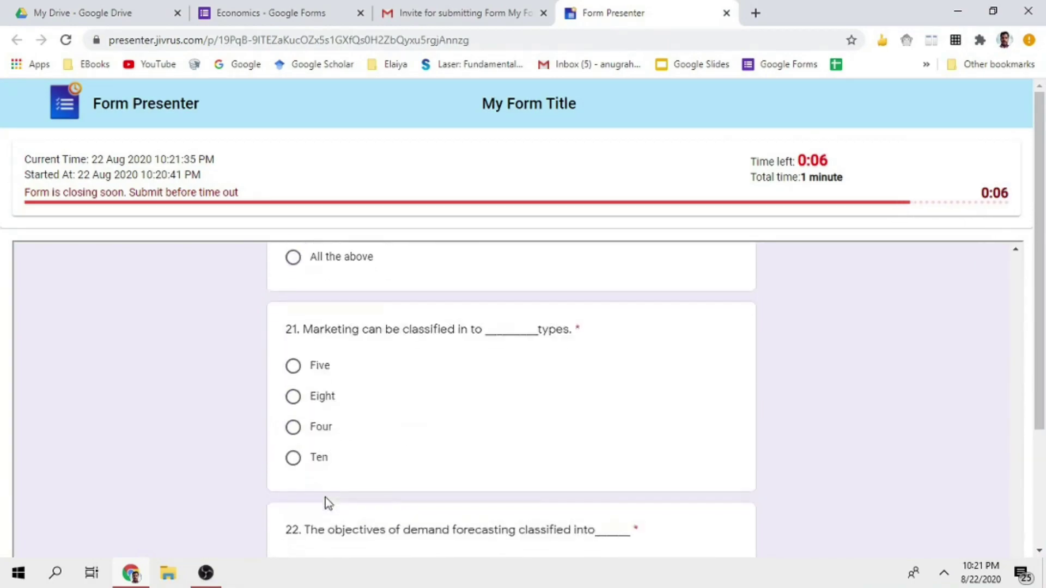
click(293, 429)
scroll(293, 469, down, 5)
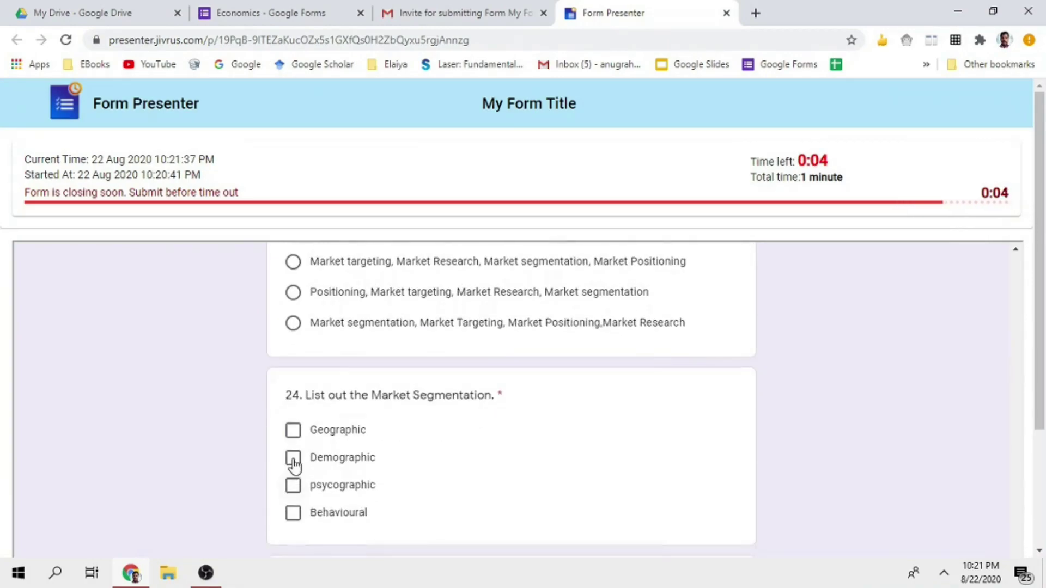
click(293, 436)
scroll(327, 403, down, 5)
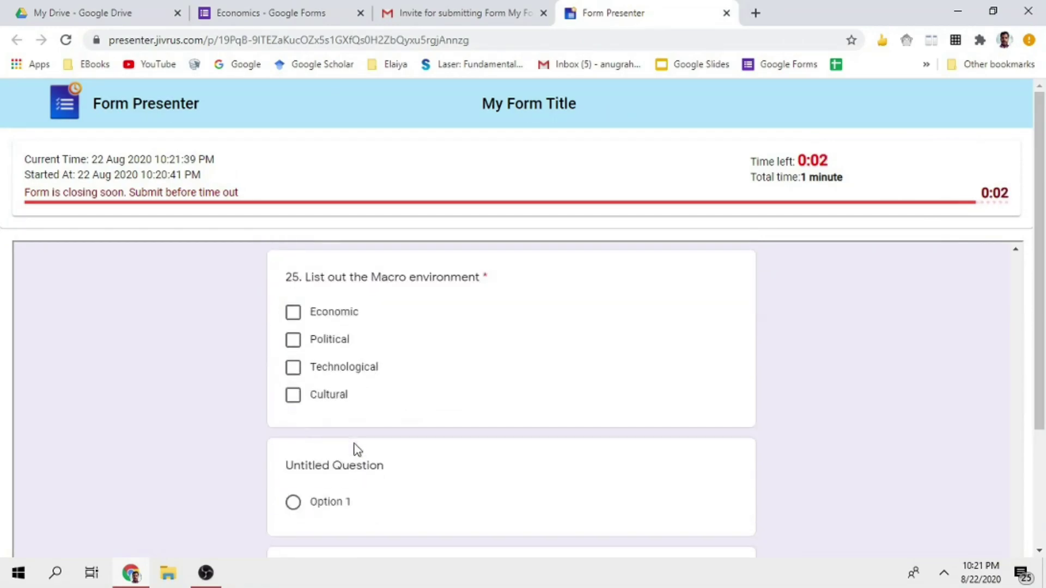
Tick Cultural for question 25 as the countdown reaches 00:00
click(295, 396)
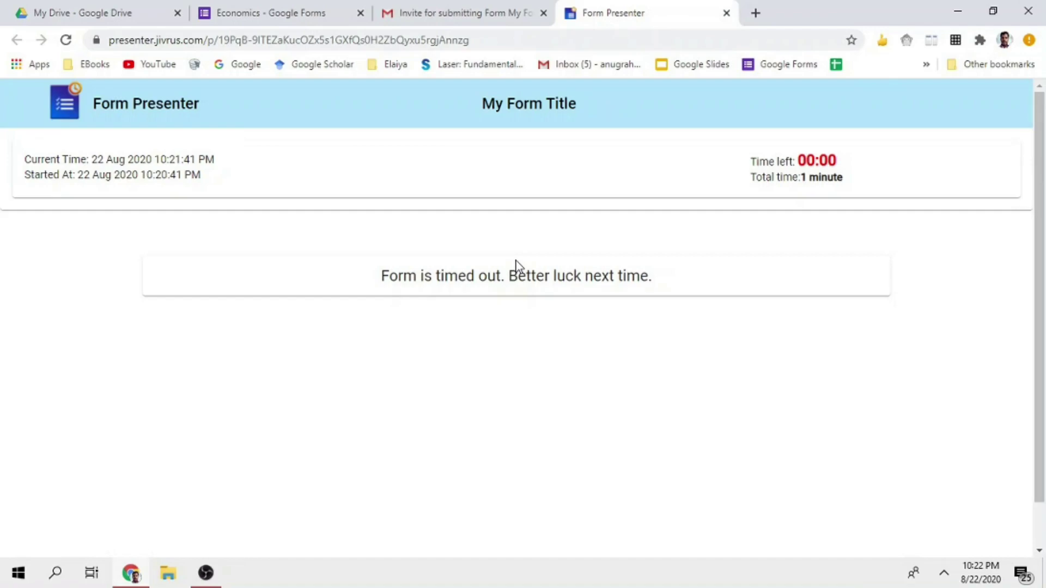
Switch back to the 'Economics - Google Forms' browser tab
click(252, 11)
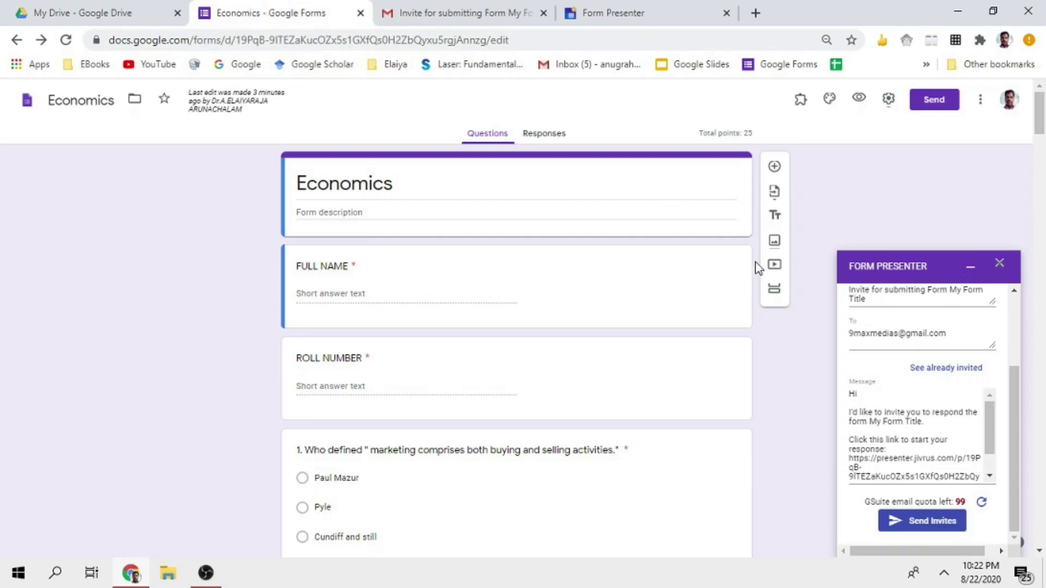